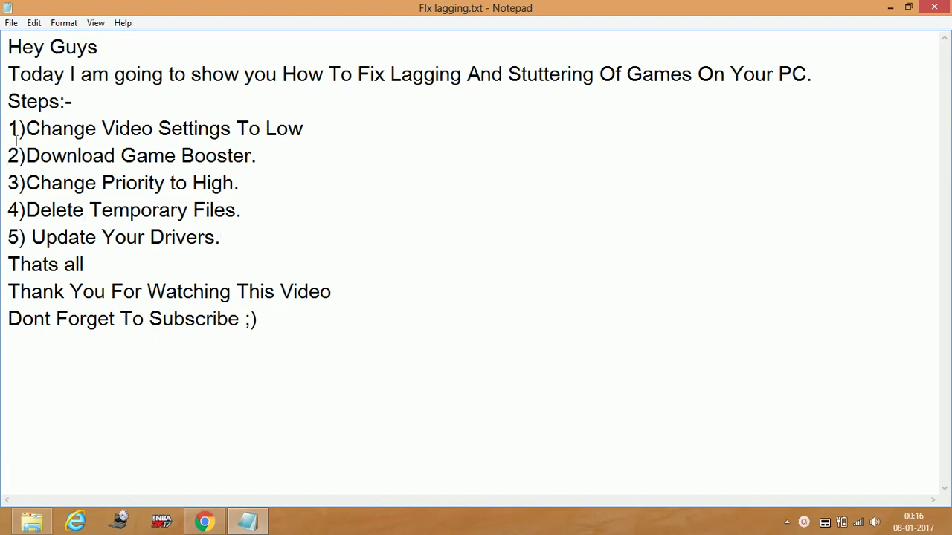
left_click_drag(9, 130, 347, 137)
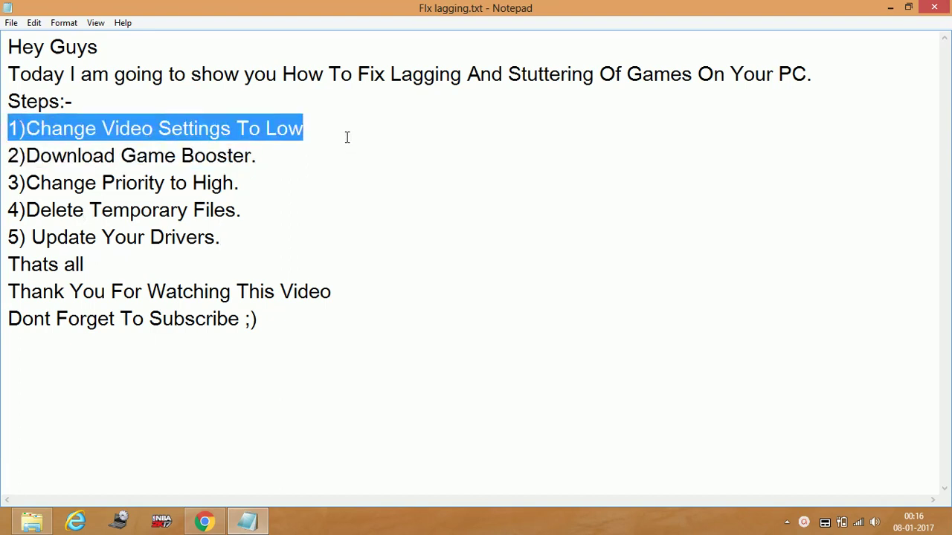
left_click(202, 181)
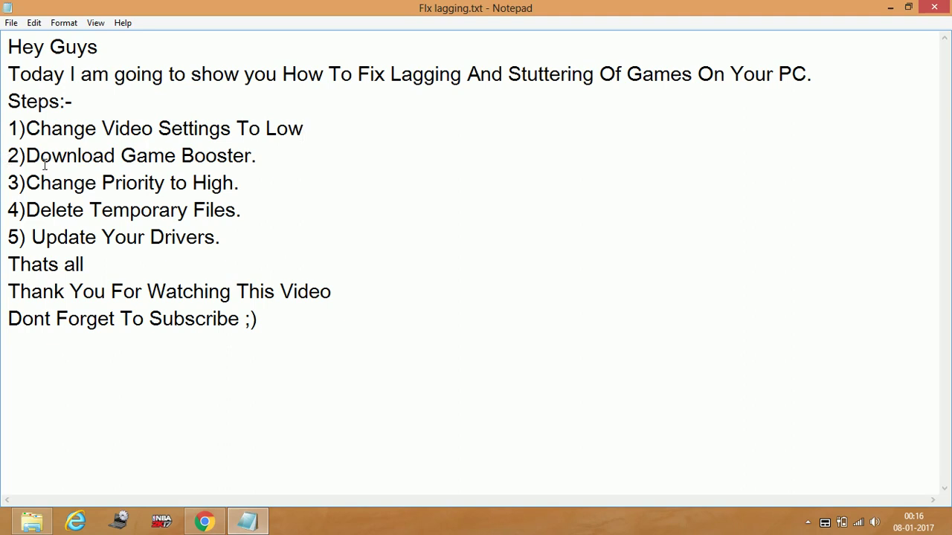
left_click_drag(45, 162, 266, 152)
left_click(9, 157)
left_click(266, 155)
- Switch to Chrome, bring up the Razer Cortex: Game Booster page on razerzone.com, and dismiss its newsletter sign-up popup
left_click(206, 521)
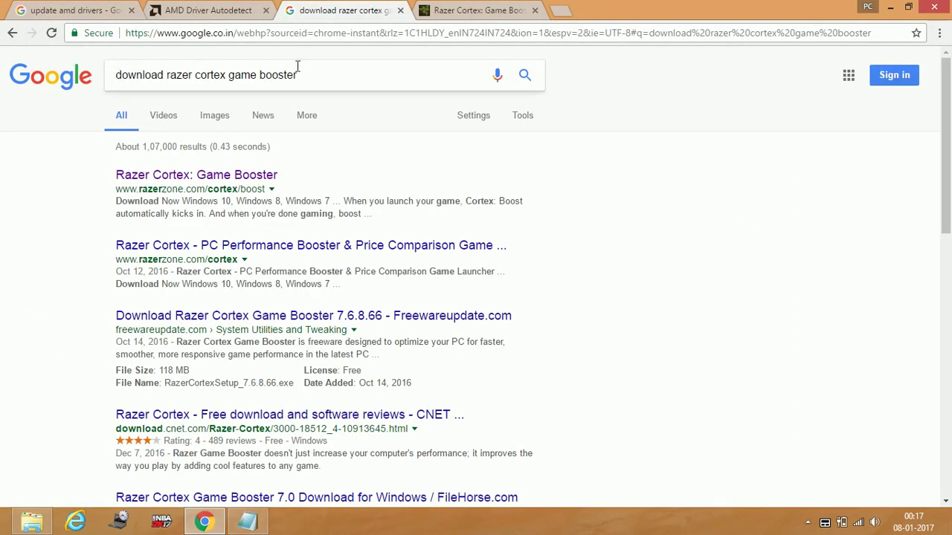
left_click(170, 182)
right_click(165, 180)
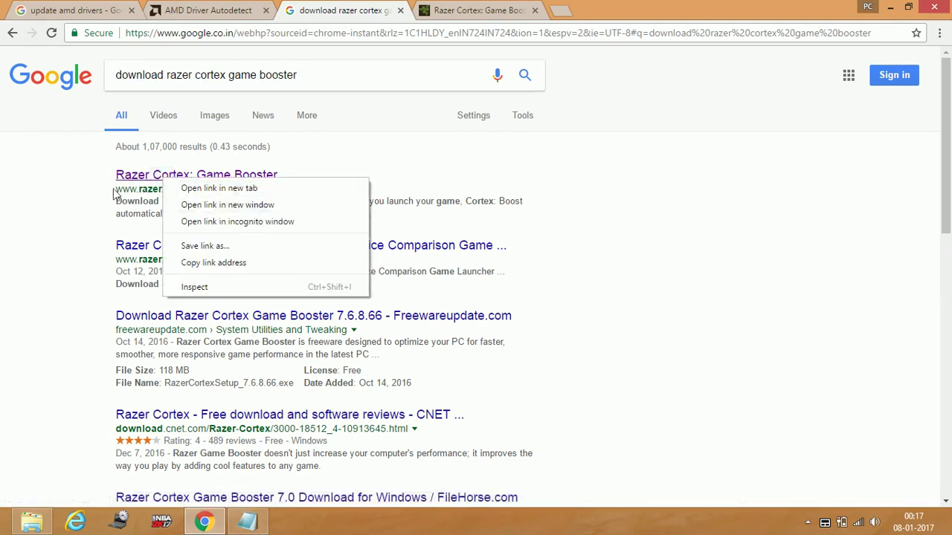
left_click(25, 188)
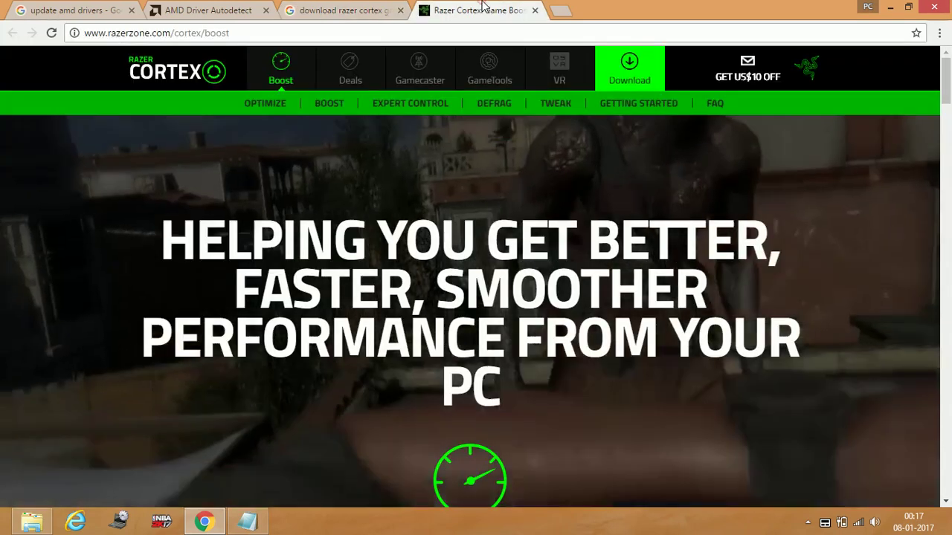
left_click(484, 9)
mouse_move(164, 45)
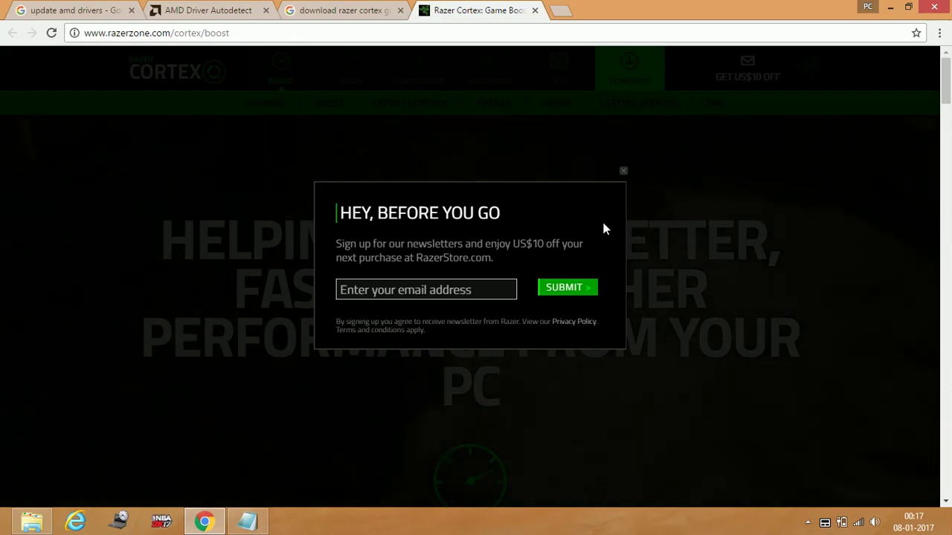
left_click(624, 171)
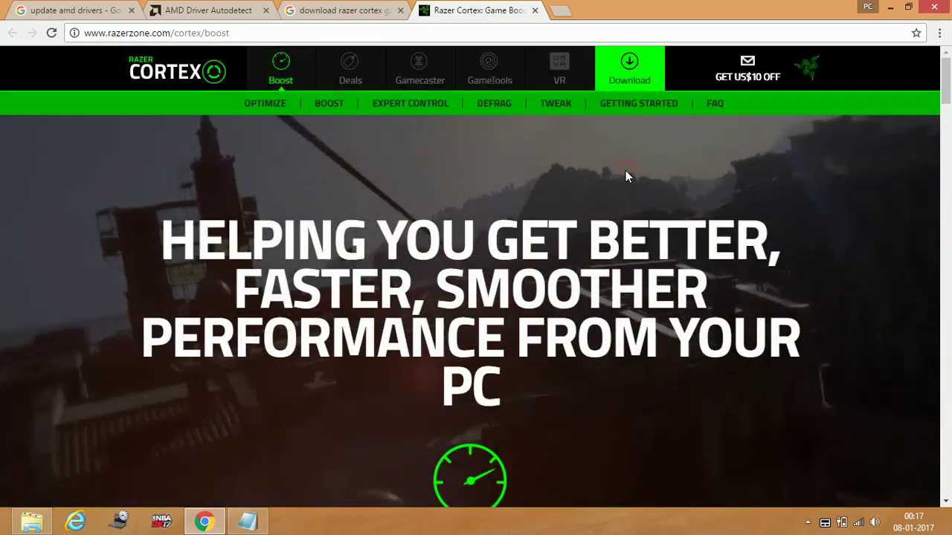
- Look through the Razer Cortex Boost page, start downloading the Razer Cortex installer, and cancel the download
scroll(443, 232, "down", 10)
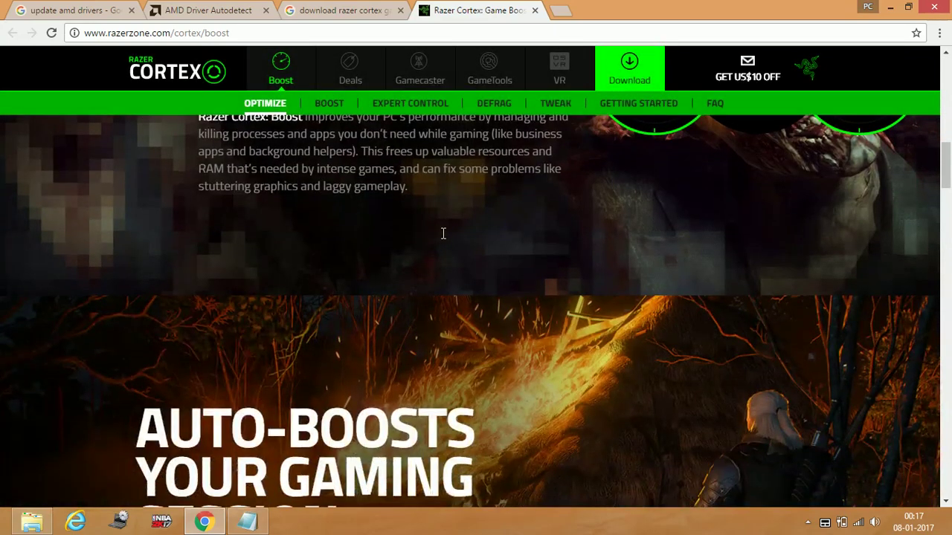
scroll(443, 233, "up", 5)
scroll(443, 232, "down", 15)
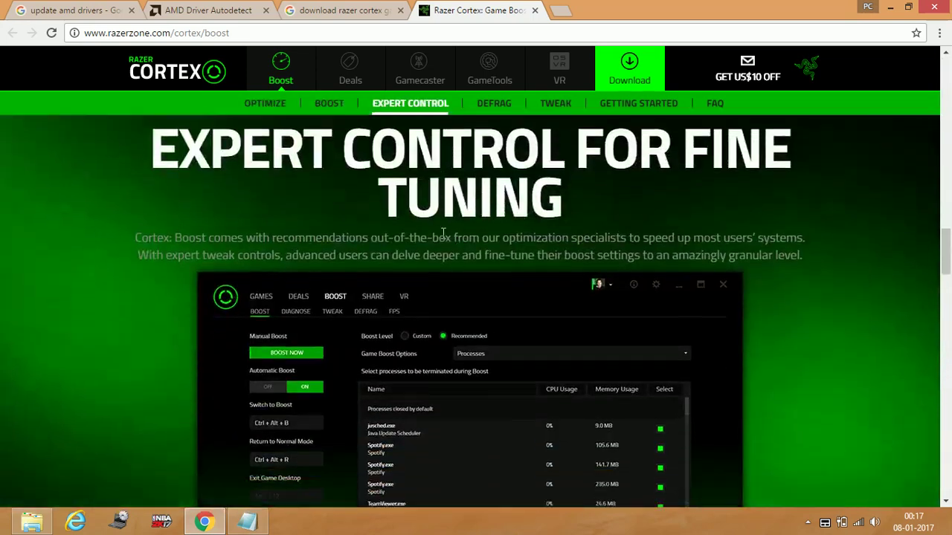
scroll(443, 233, "down", 15)
scroll(443, 233, "up", 20)
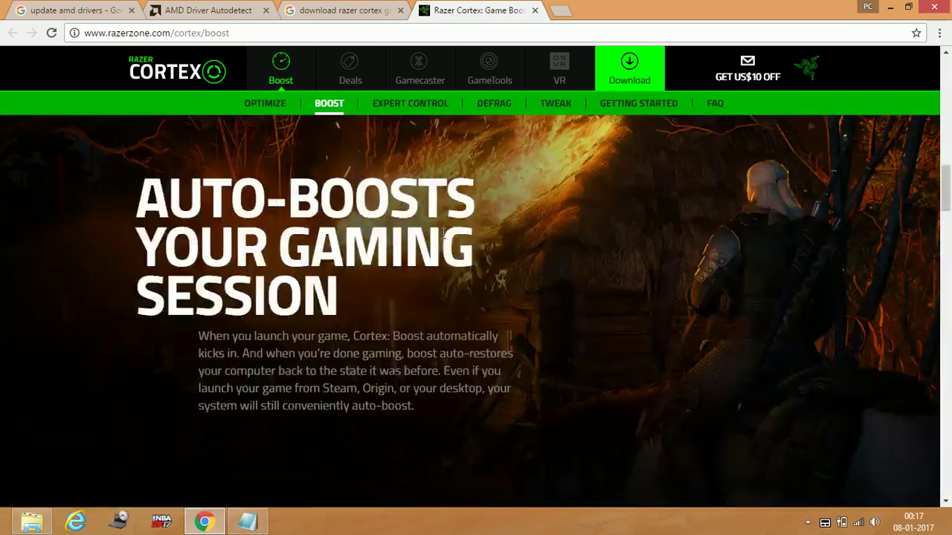
scroll(444, 233, "up", 10)
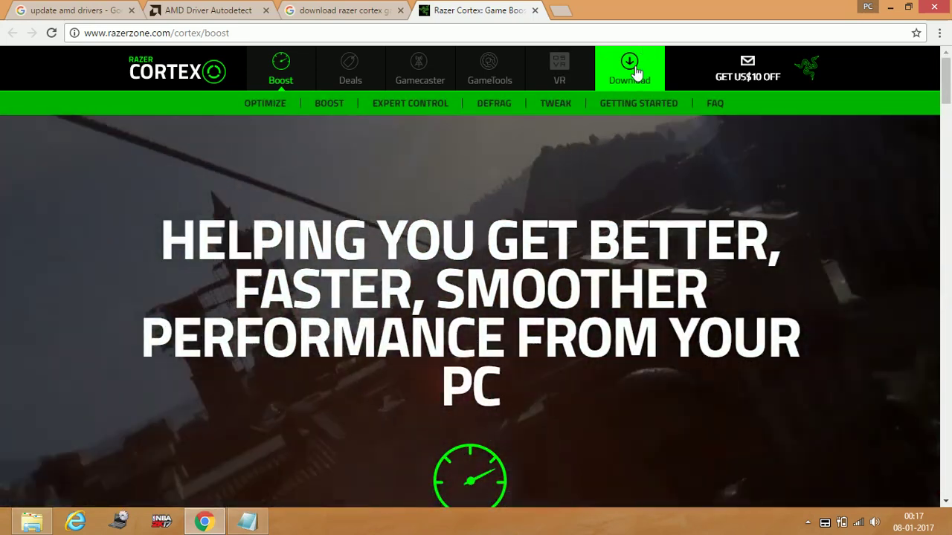
left_click(632, 74)
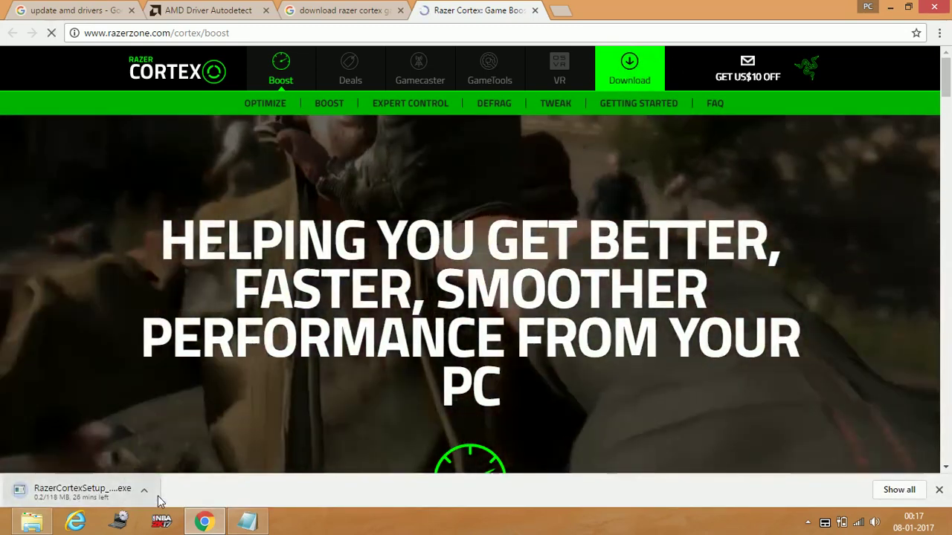
left_click(145, 493)
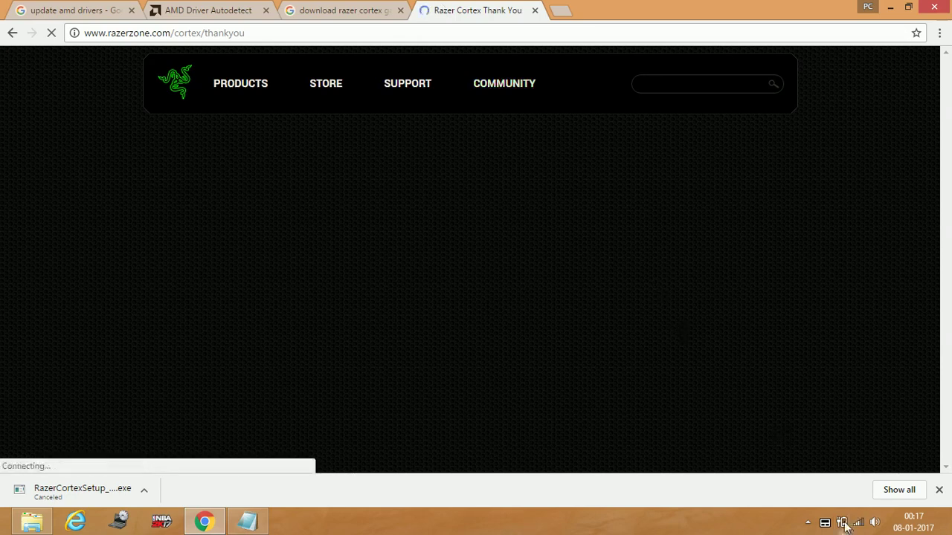
- Open the Windows Power Options, try the Razer Cortex Power Plan, return to the Balanced plan, and close the window
right_click(844, 523)
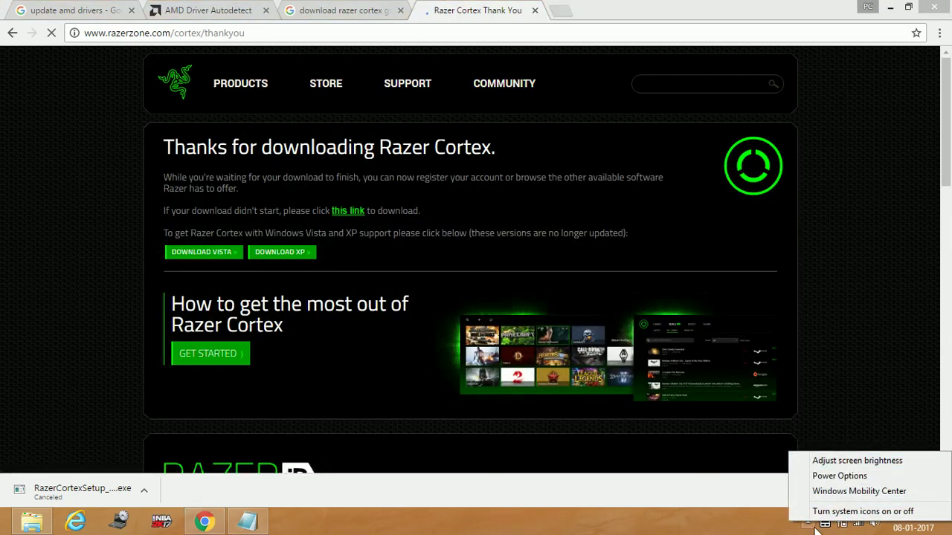
left_click(843, 525)
left_click(842, 525)
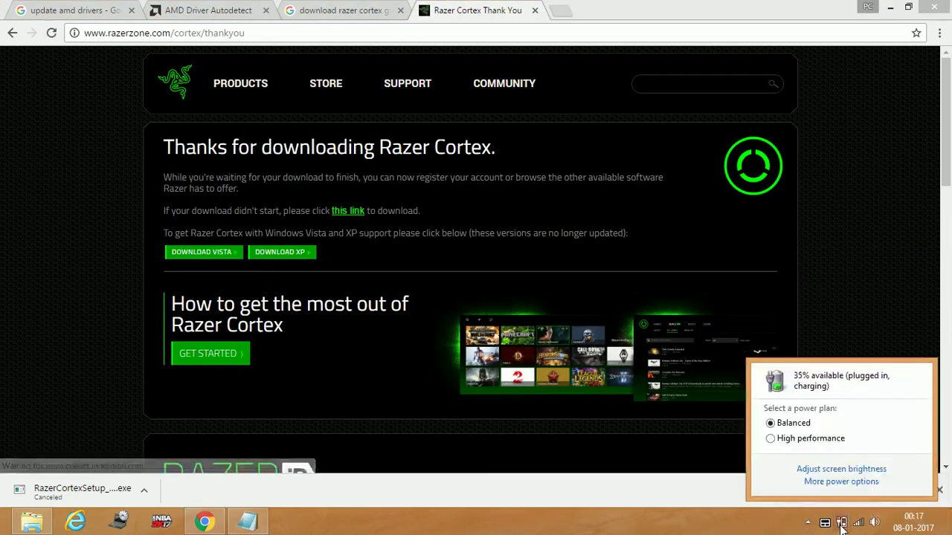
left_click(841, 481)
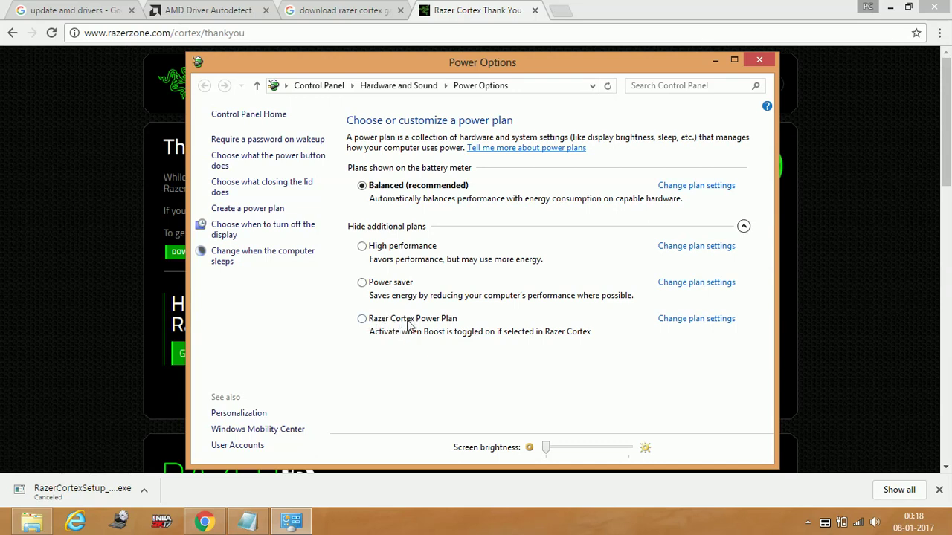
left_click(362, 319)
left_click(394, 185)
left_click(766, 65)
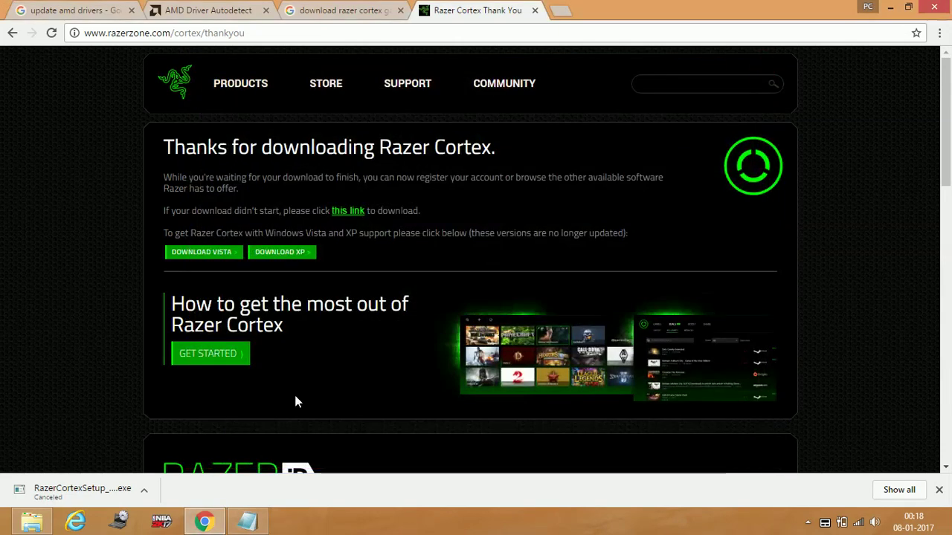
- Switch to the Notepad notes and read the third step, "Change Priority to High"
left_click(253, 525)
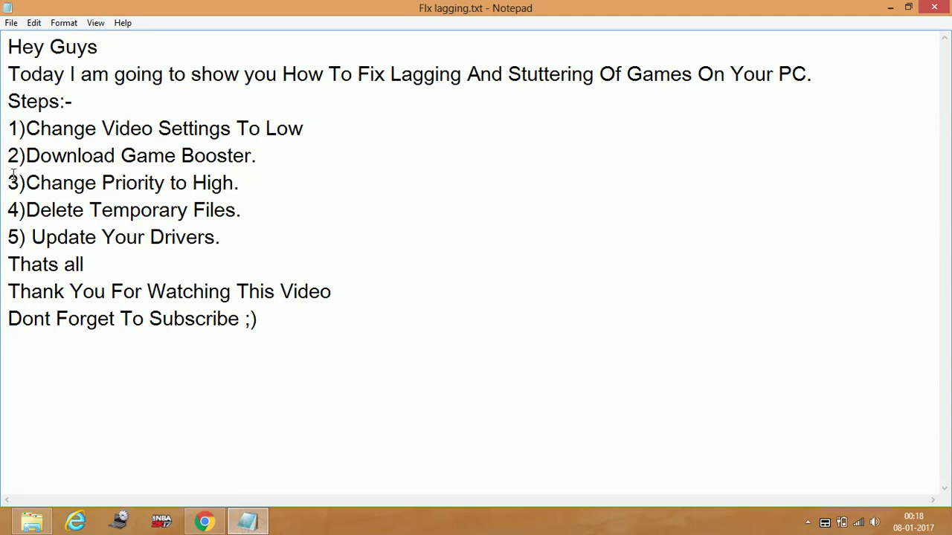
left_click_drag(8, 182, 236, 180)
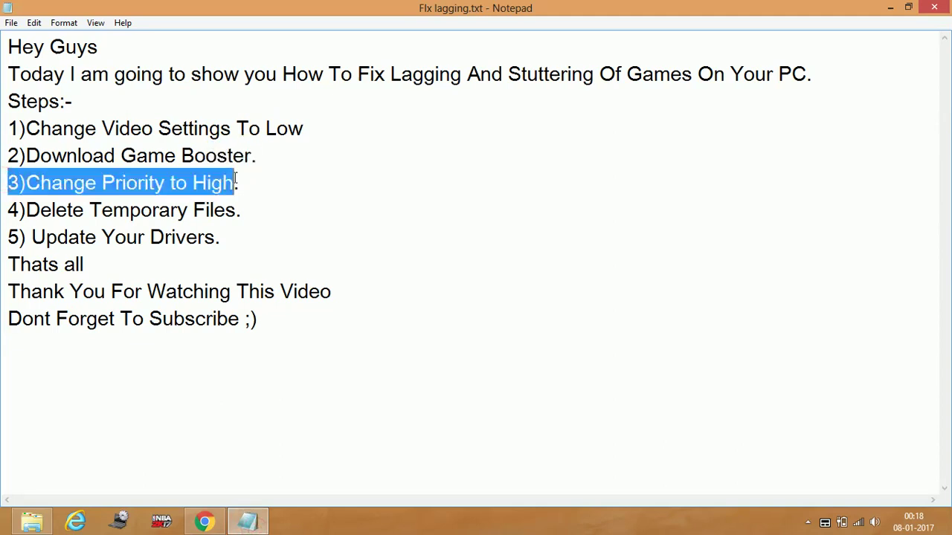
left_click(279, 191)
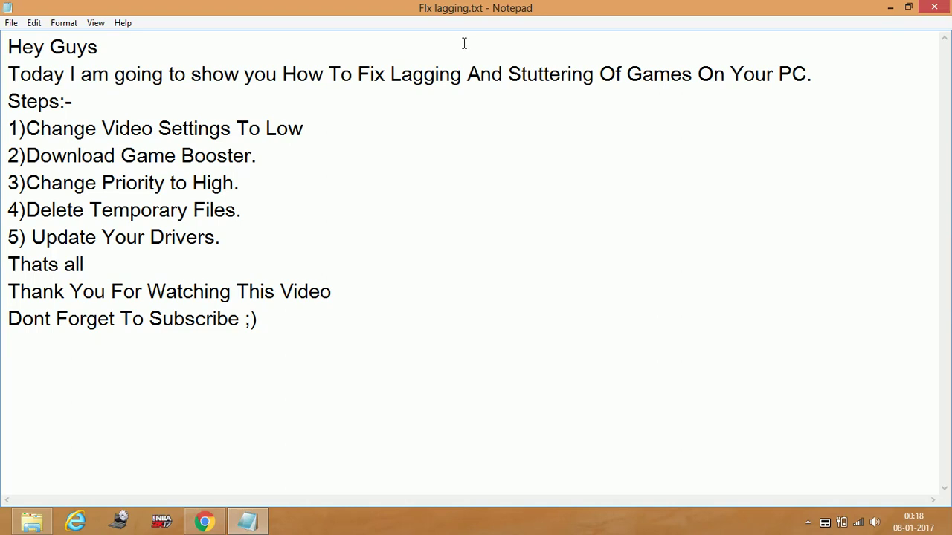
- Minimize Notepad and Chrome, launch Steam from the desktop, and minimize its window
left_click(891, 7)
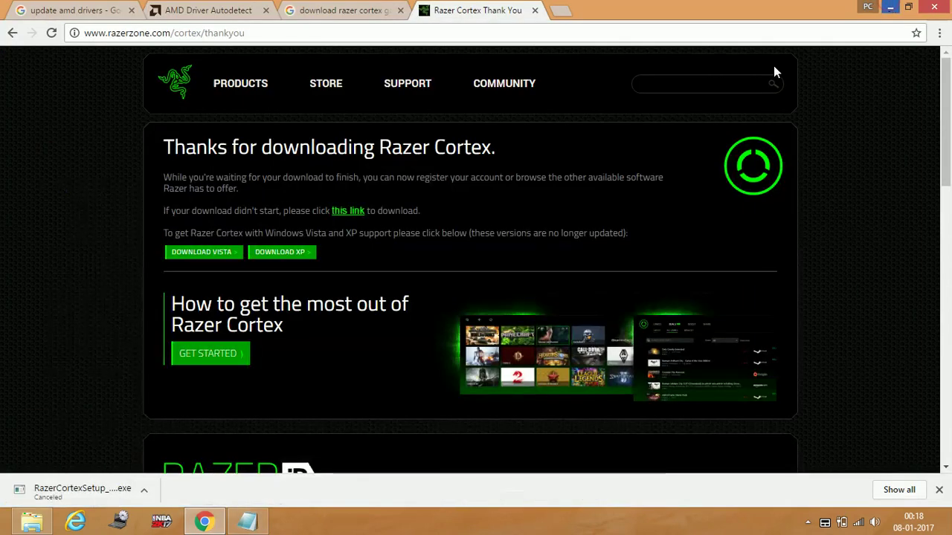
left_click(888, 8)
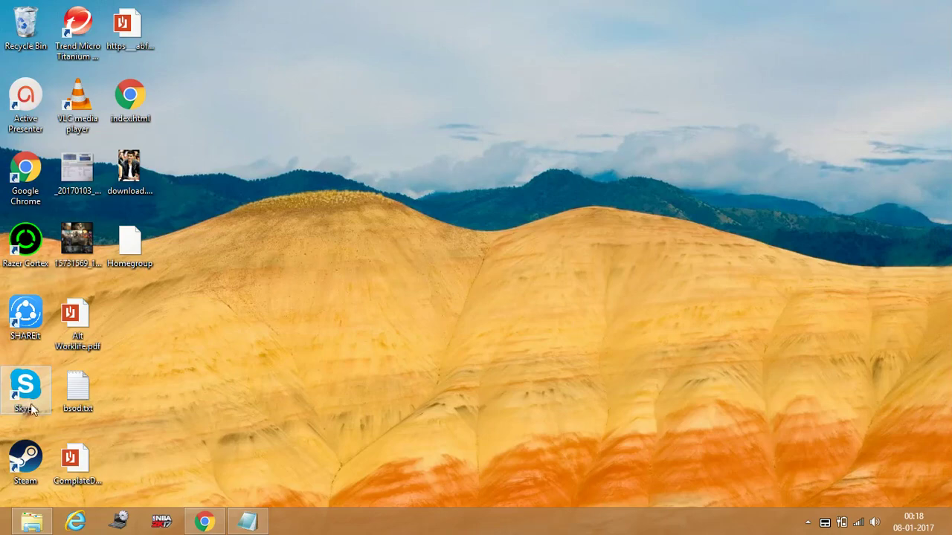
double_click(22, 459)
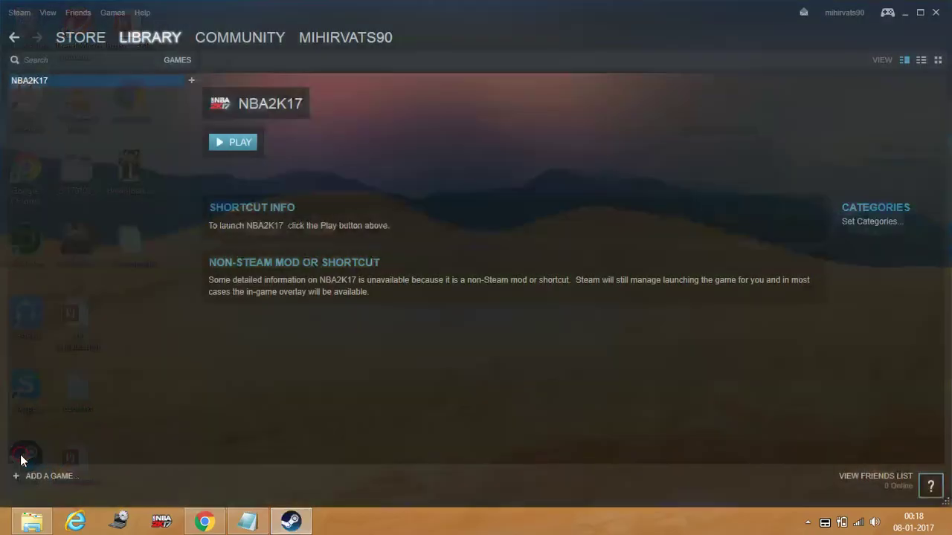
right_click(476, 522)
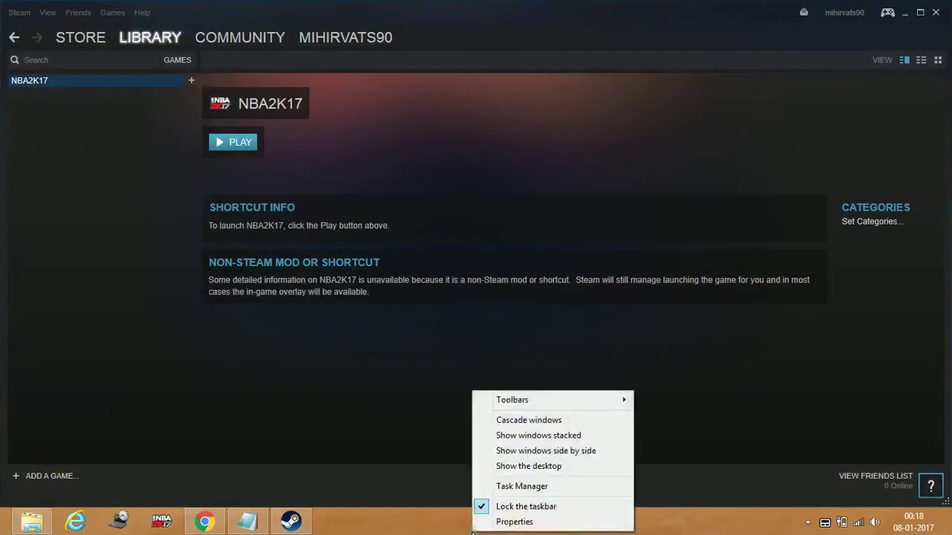
left_click(398, 521)
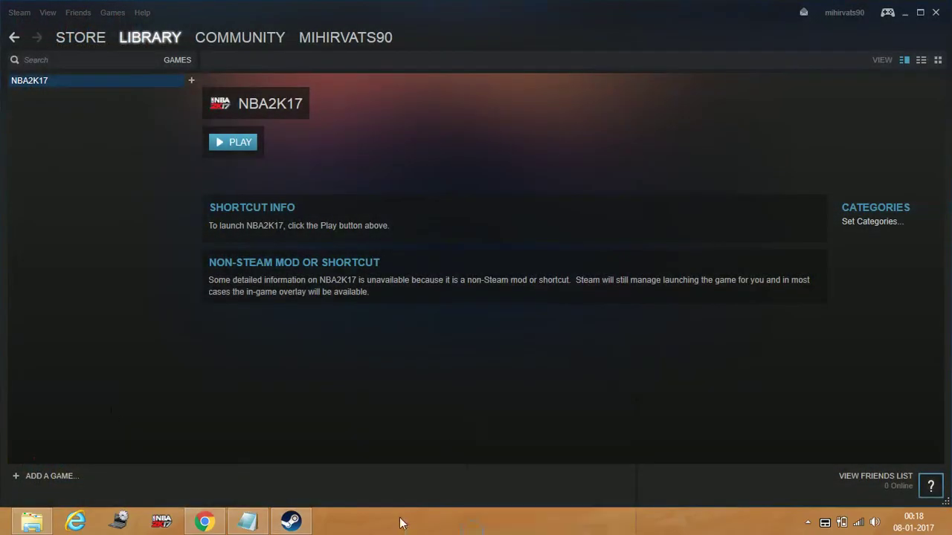
left_click(907, 14)
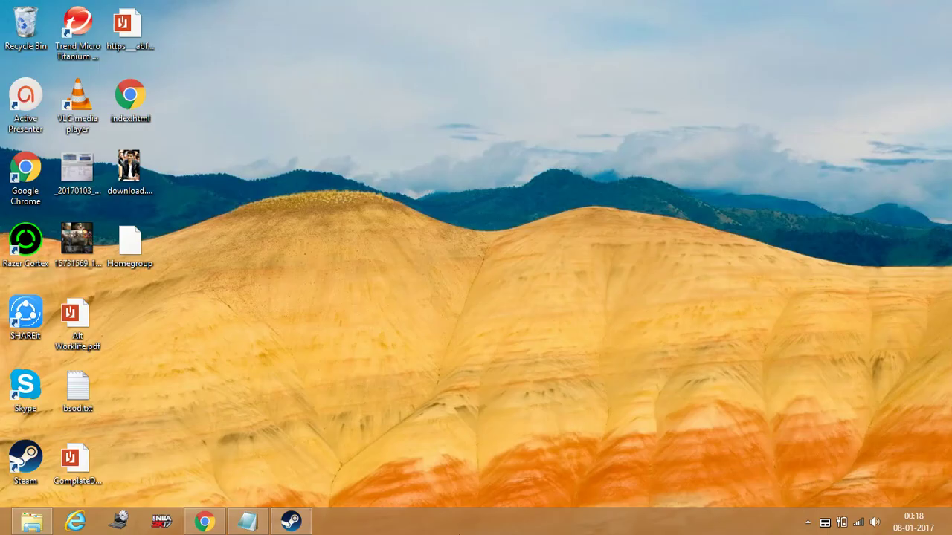
- Open Task Manager and go to the details of the topmost Steam Client WebHelper (32 bit) process
right_click(446, 524)
left_click(487, 486)
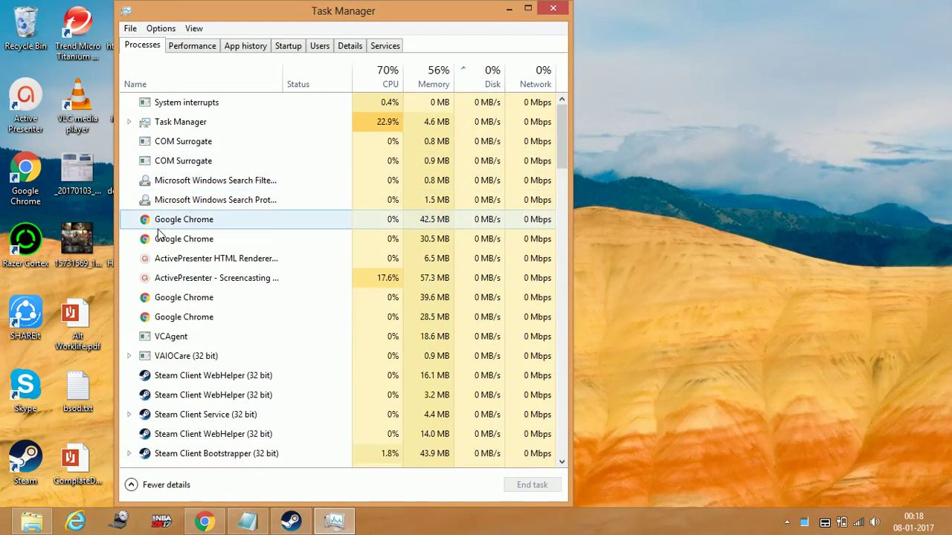
left_click(158, 233)
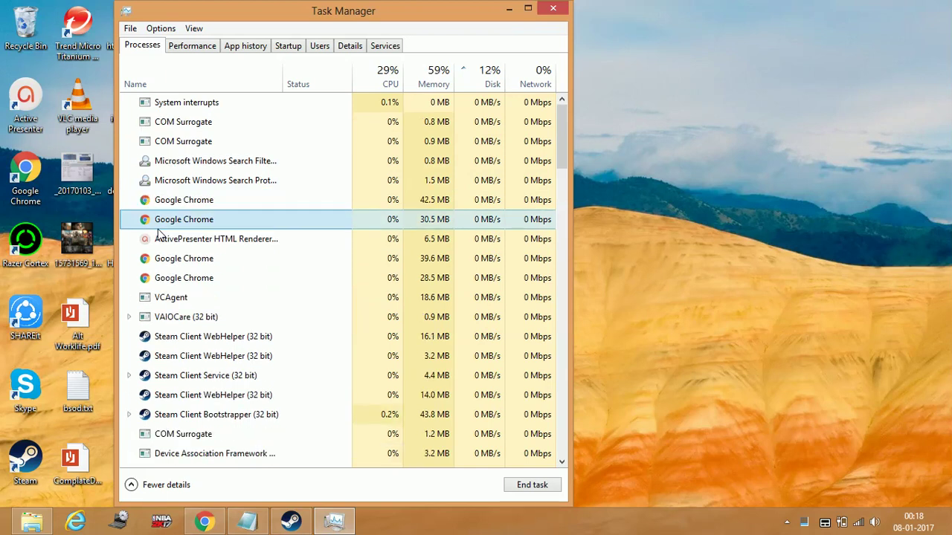
left_click(178, 336)
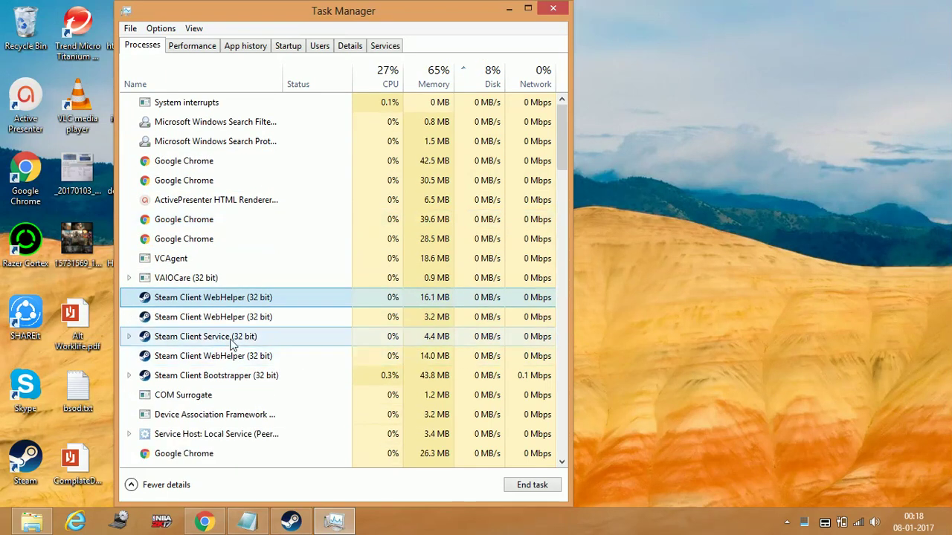
right_click(252, 297)
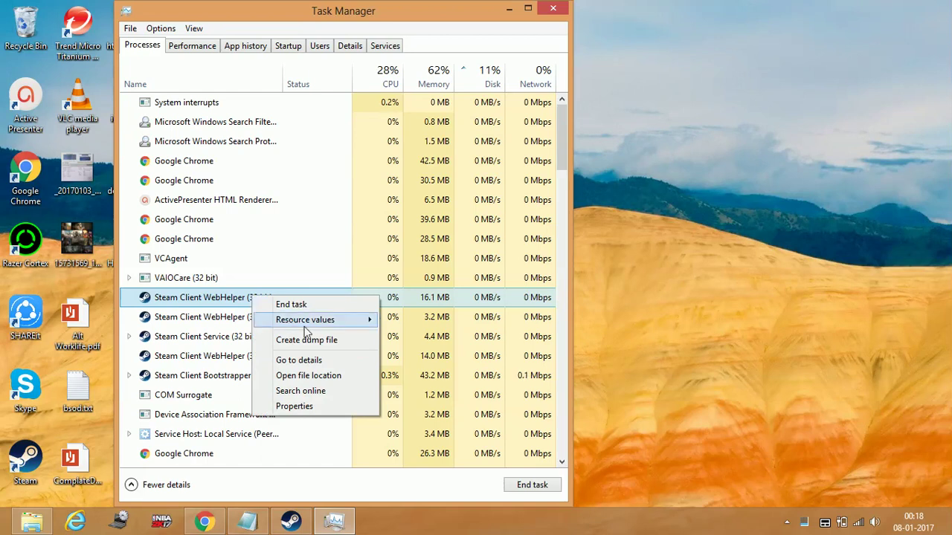
left_click(323, 360)
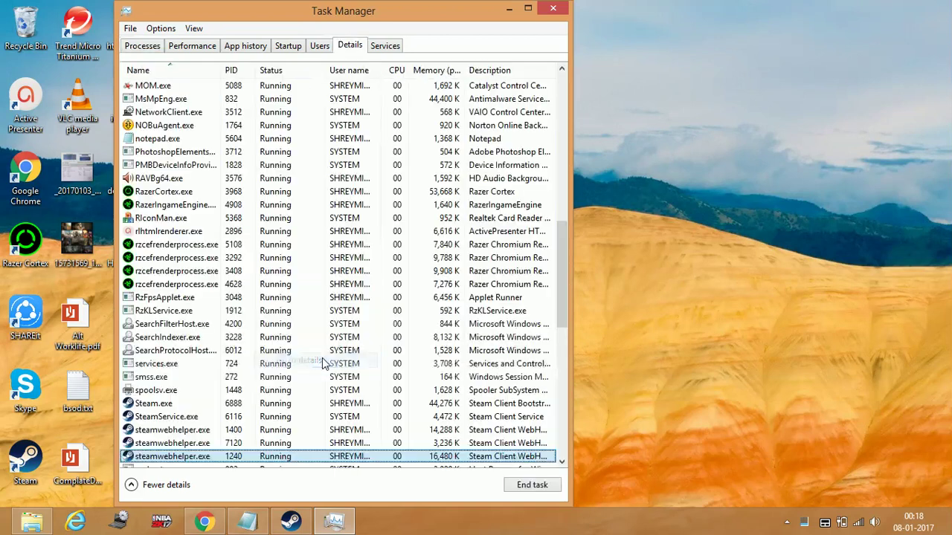
- Set the priority of the selected steamwebhelper.exe process to High and confirm the change
right_click(166, 459)
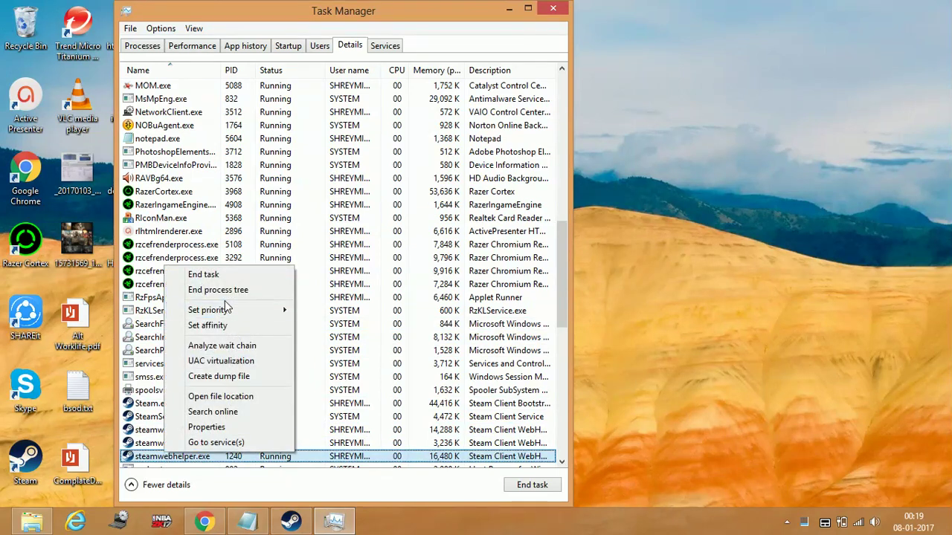
mouse_move(223, 309)
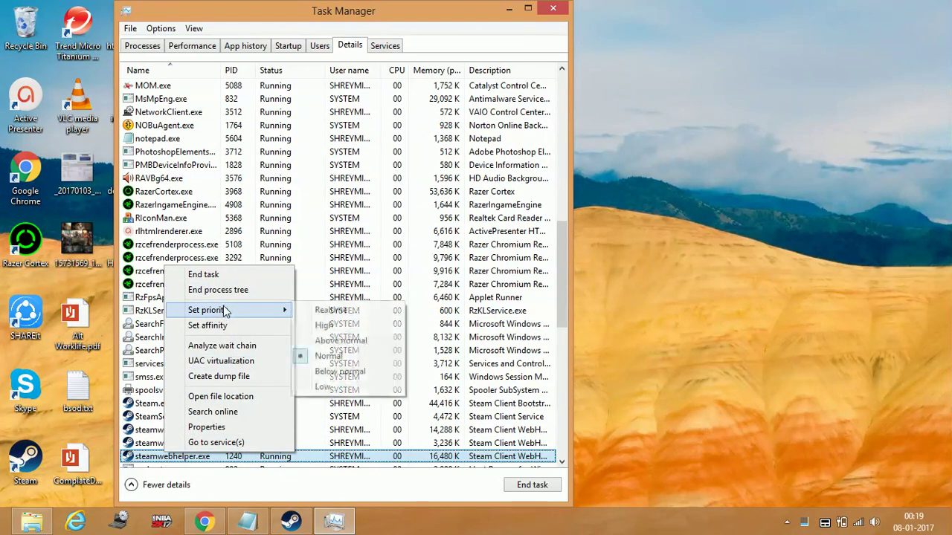
left_click(320, 326)
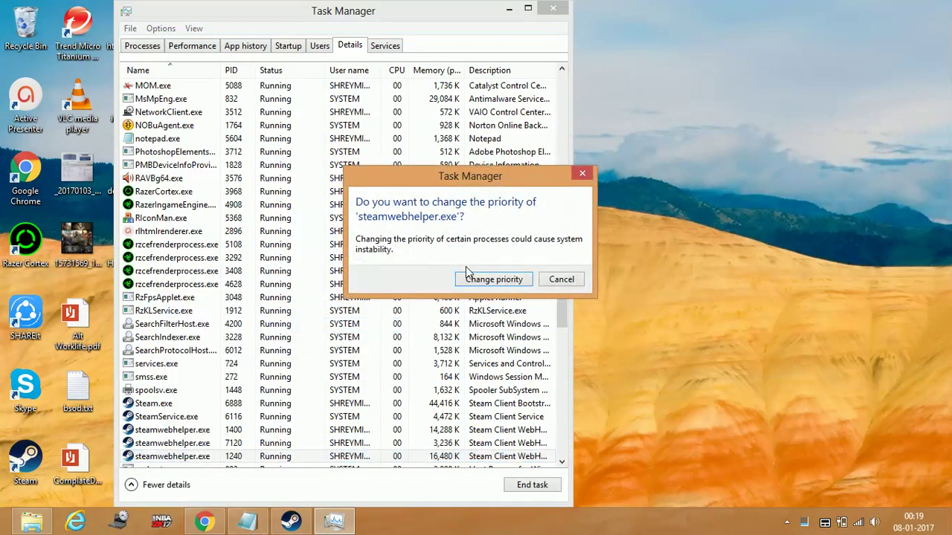
left_click(489, 276)
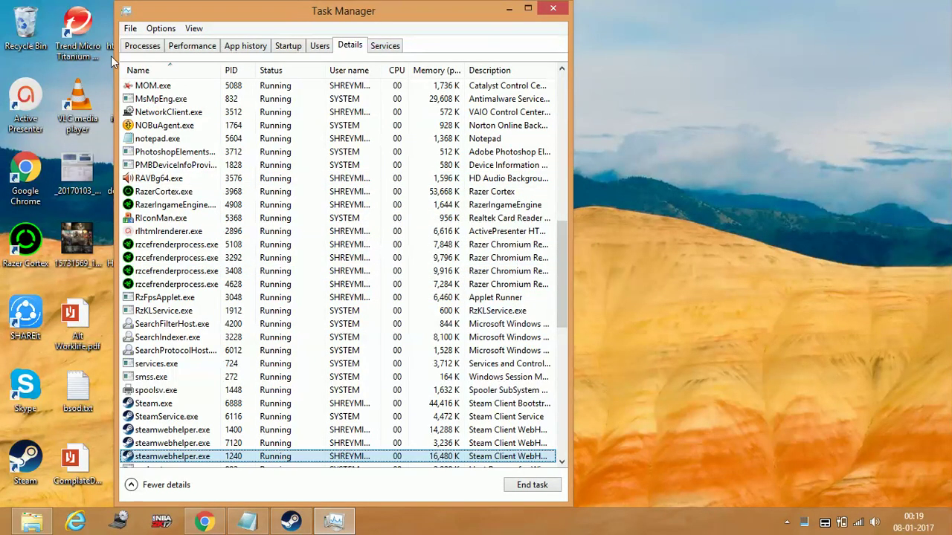
- Close Task Manager, read the fourth step, "Delete Temporary Files", in the Notepad notes, and minimize Notepad
left_click(153, 47)
left_click(550, 8)
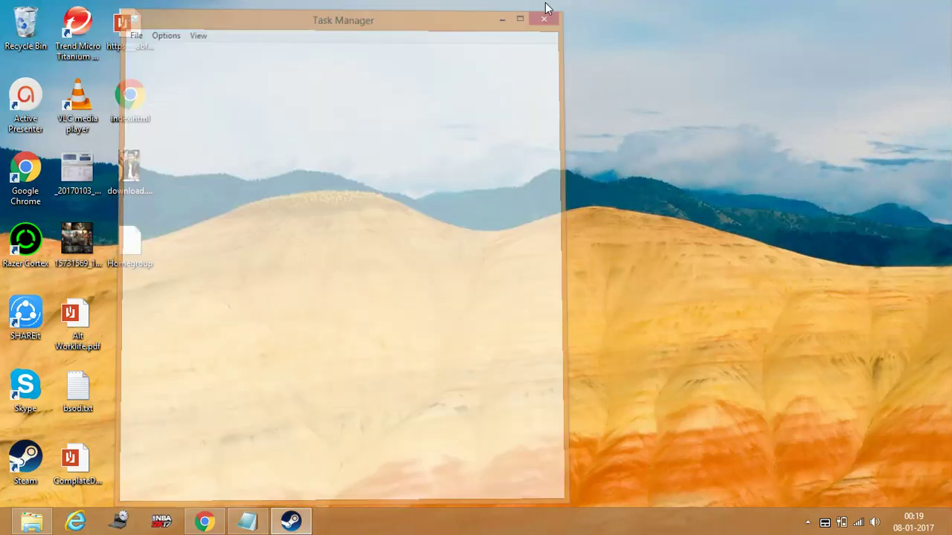
left_click(247, 522)
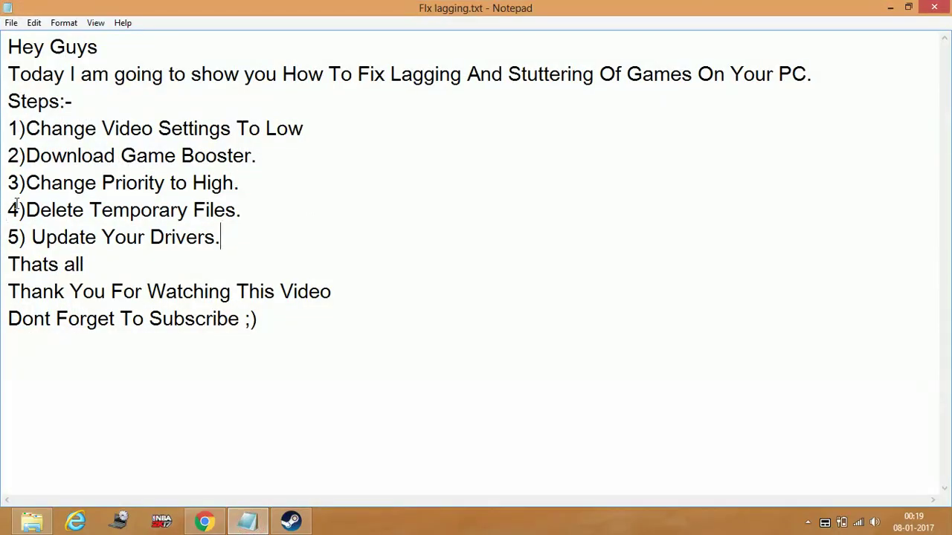
left_click_drag(4, 209, 321, 205)
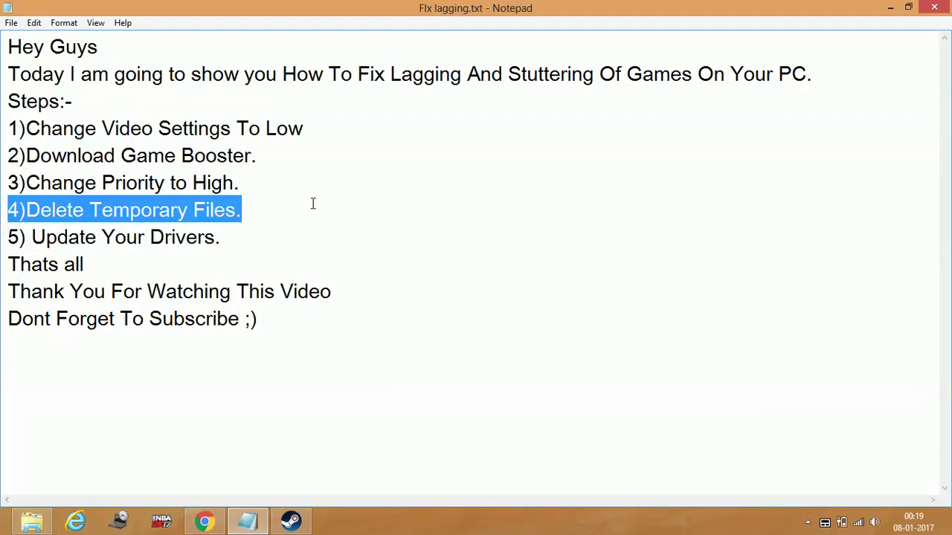
left_click(313, 203)
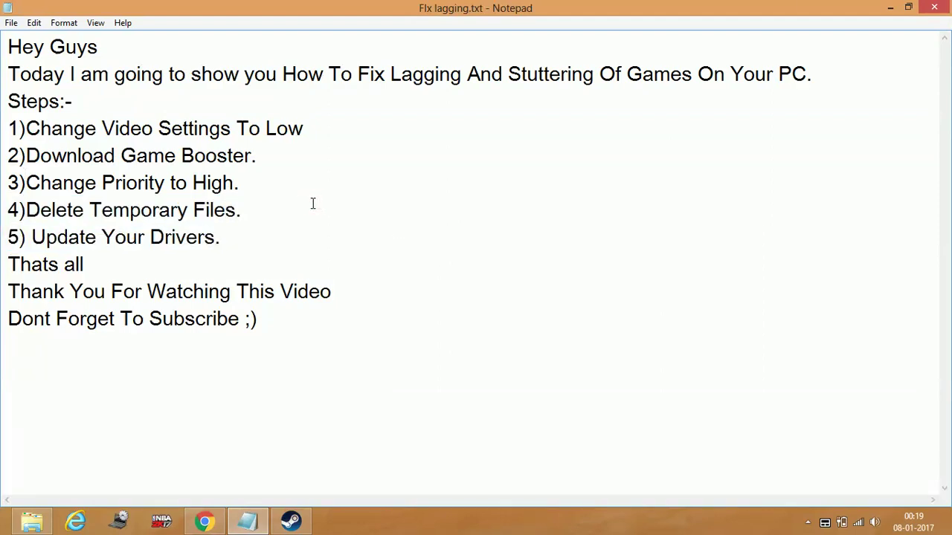
left_click(890, 6)
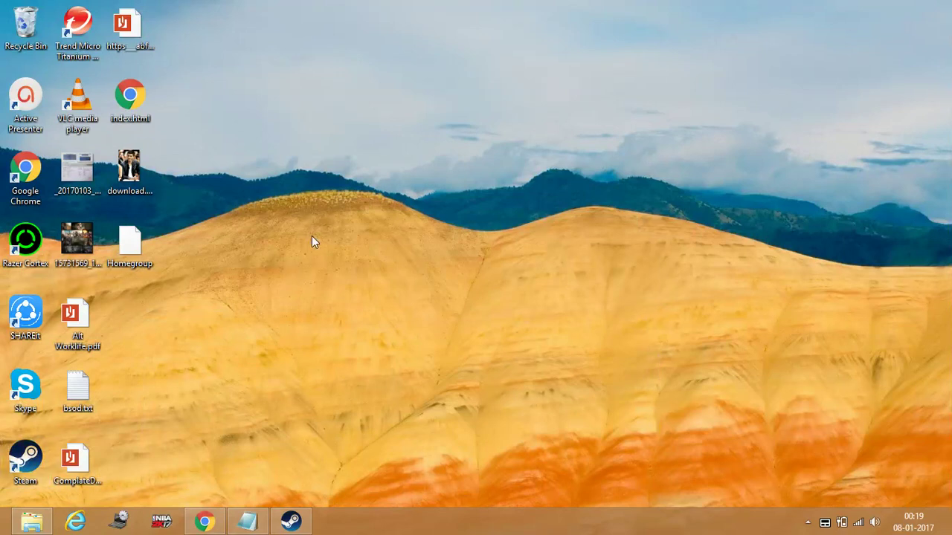
- Open the Windows Temp folder by running the command temp
left_click(6, 530)
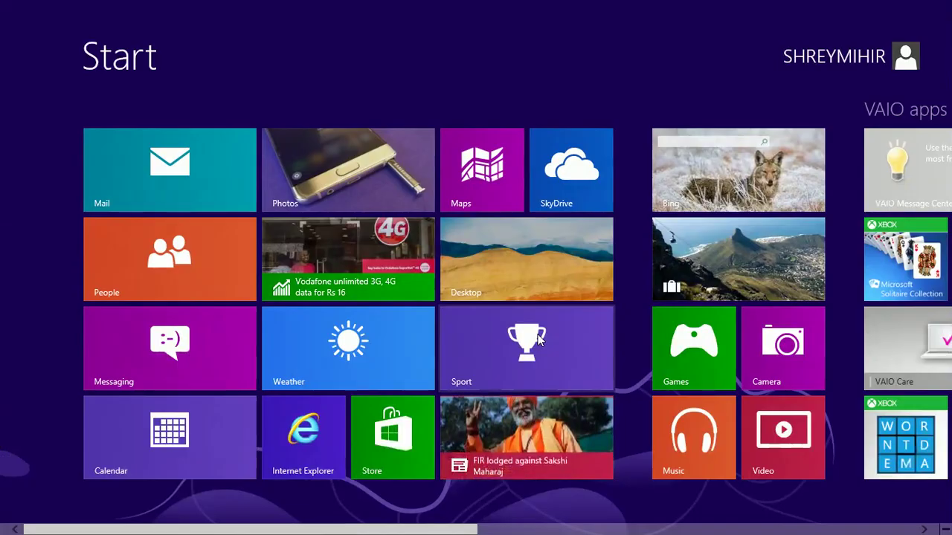
key("super+r")
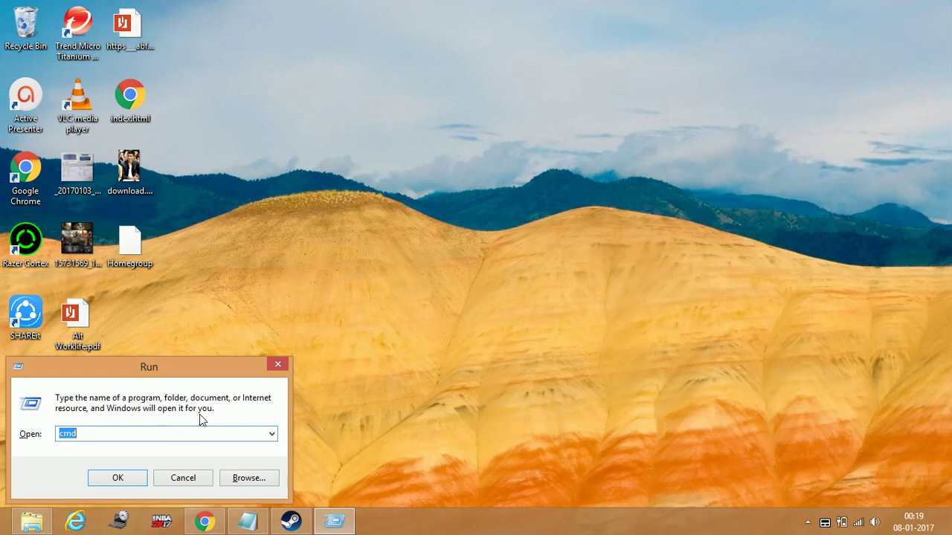
type("temp")
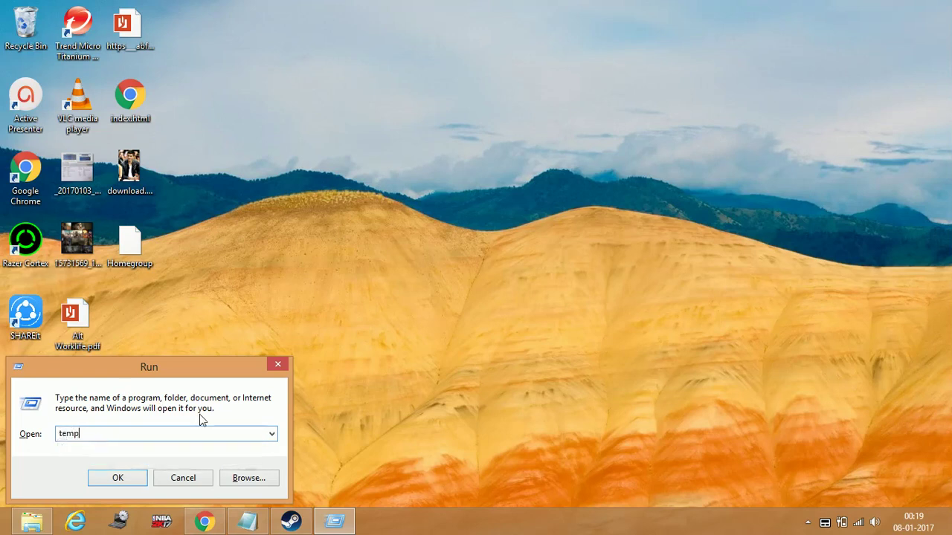
key("Return")
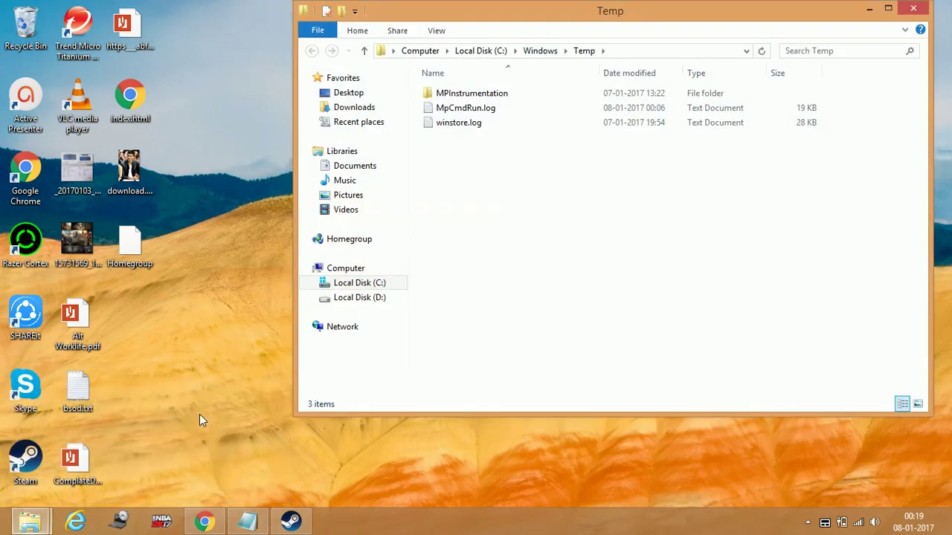
- Permanently delete everything in the Windows Temp folder and close its window
key("ctrl+a")
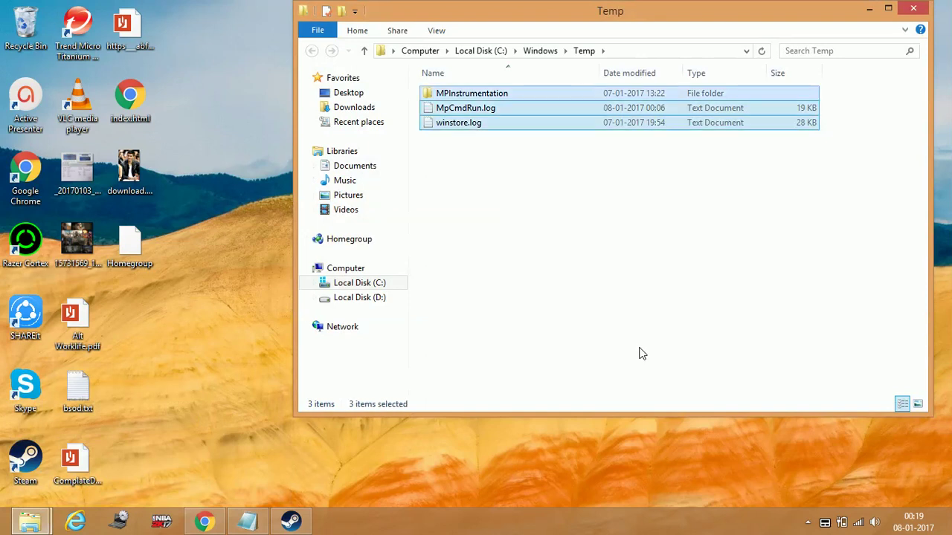
key("shift+Delete")
key("Return")
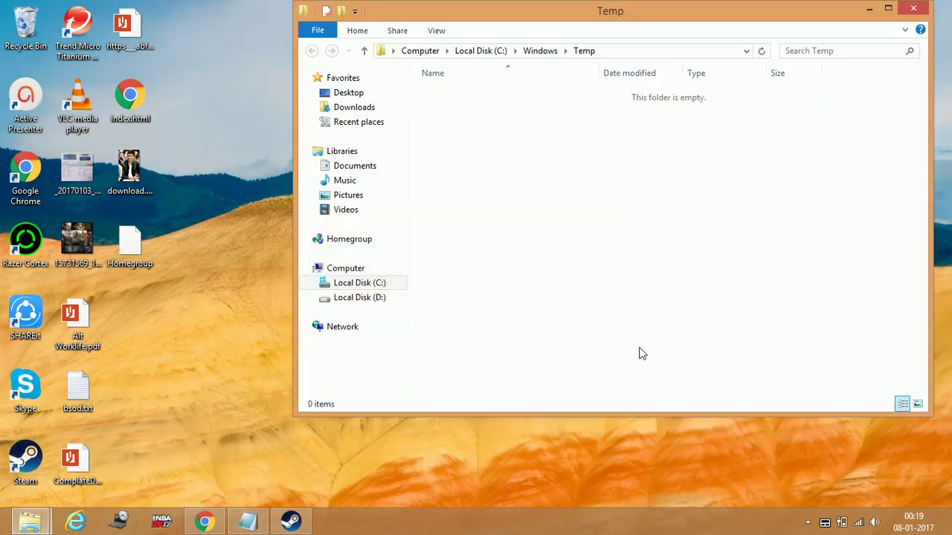
left_click(913, 8)
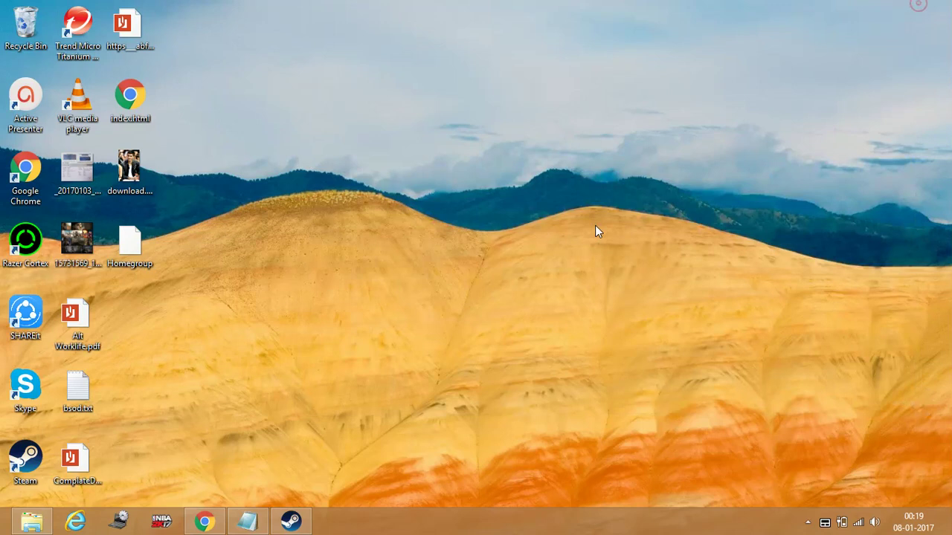
- Open the user account's temporary files folder by running the command %temp%
key("super+r")
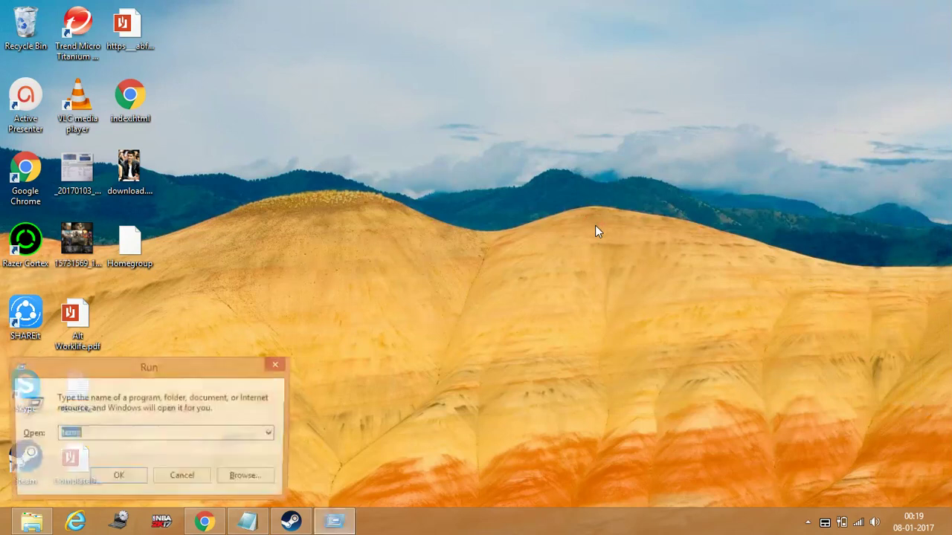
type("%")
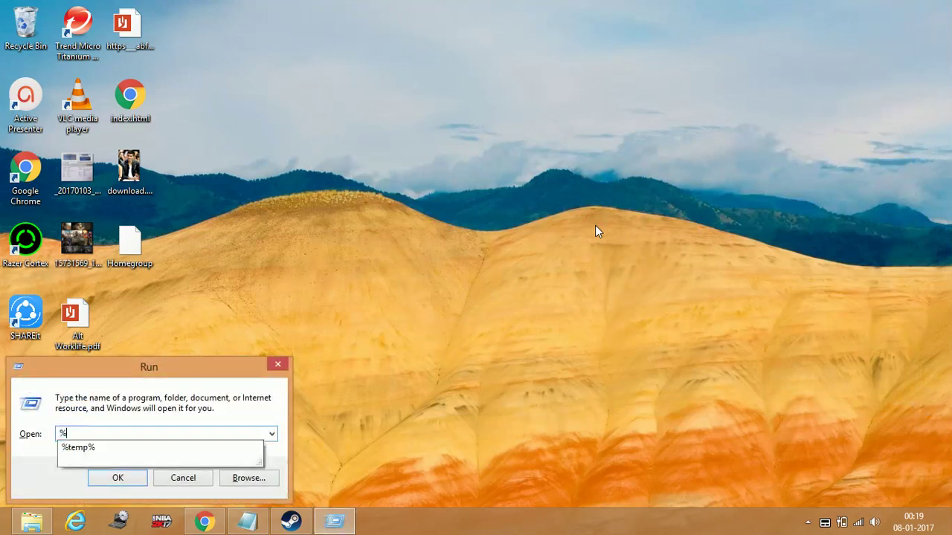
type("temp%")
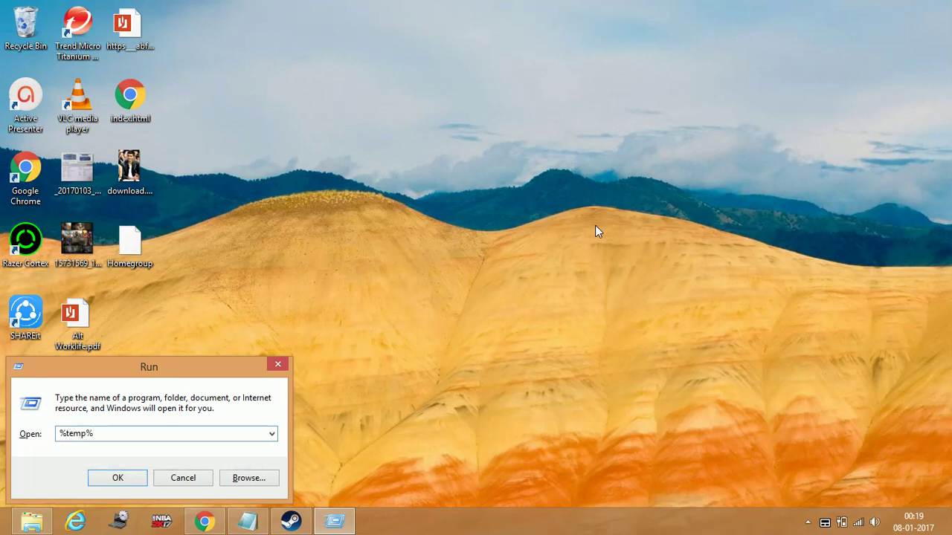
key("Return")
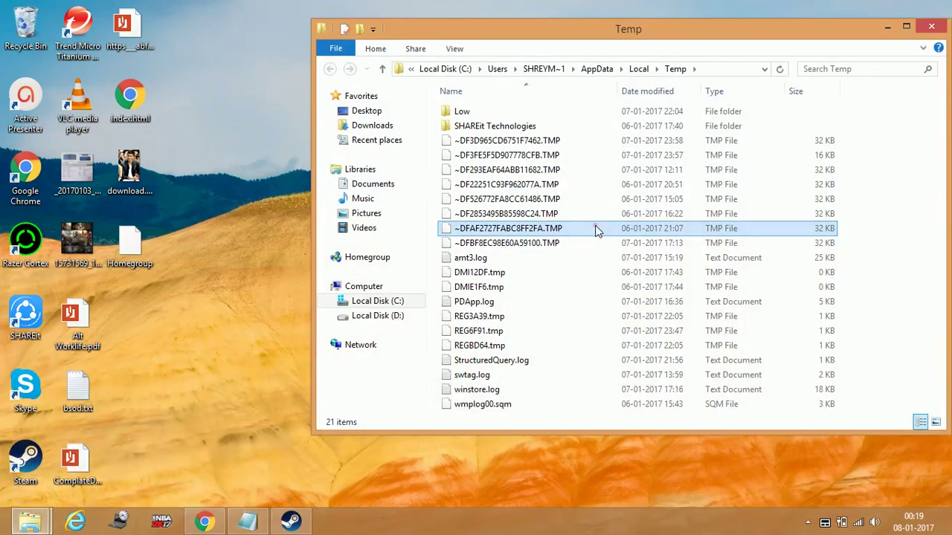
- Permanently delete all items in the user's Temp folder, skipping every file that is in use
left_click(594, 230)
key("ctrl+a")
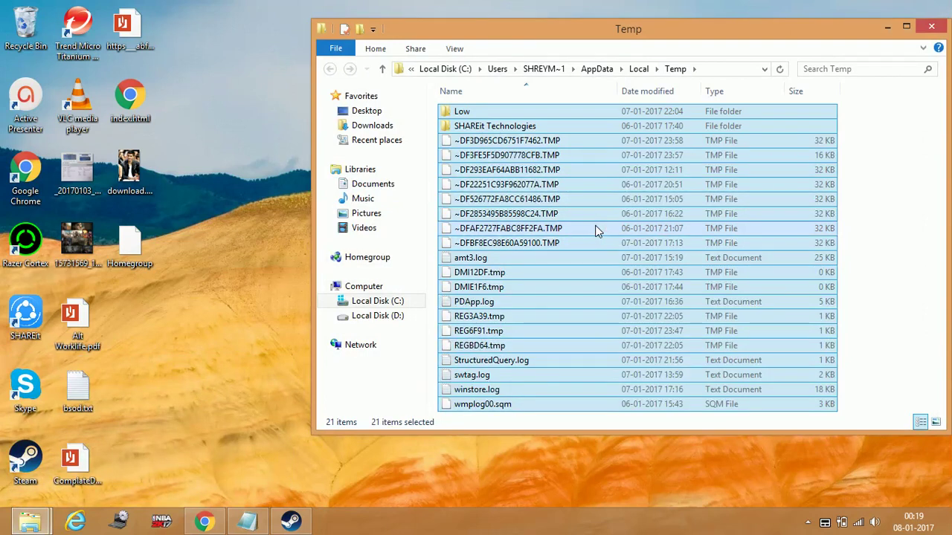
key("shift+Delete")
key("Return")
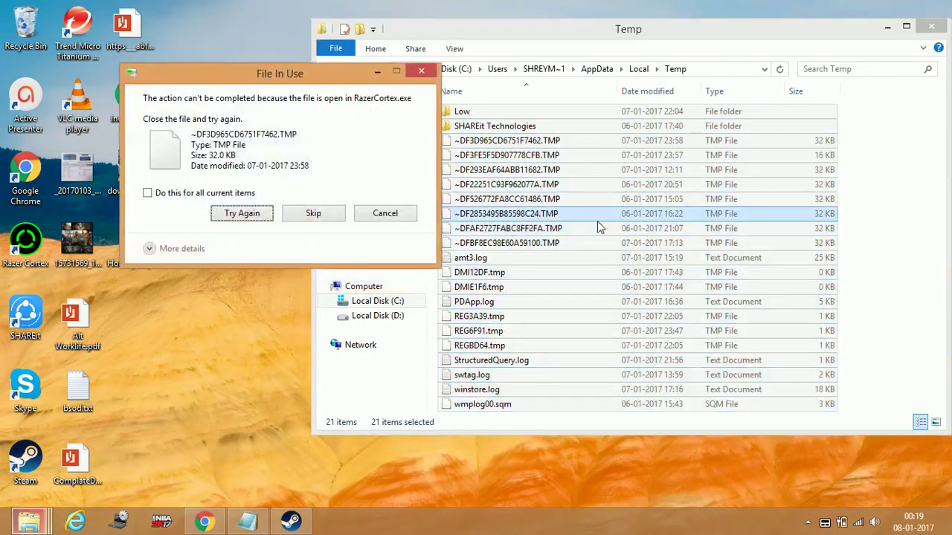
left_click(213, 195)
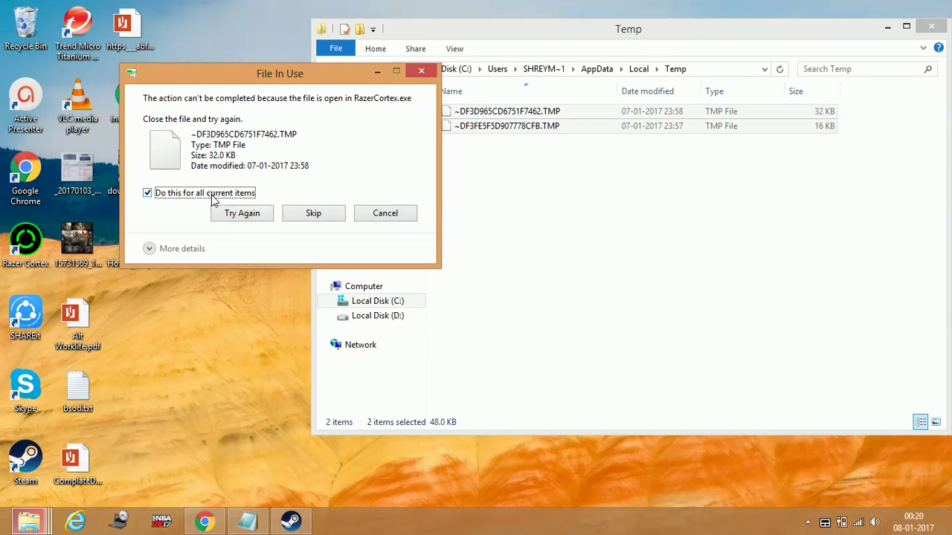
left_click(318, 214)
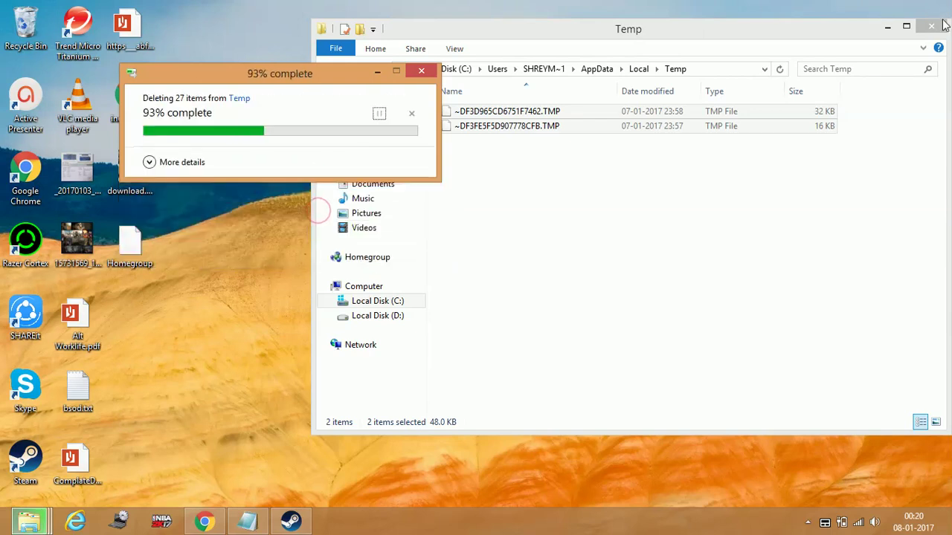
- Maximize the Temp folder window and navigate to the System32 folder inside Windows on Local Disk (C:)
double_click(743, 29)
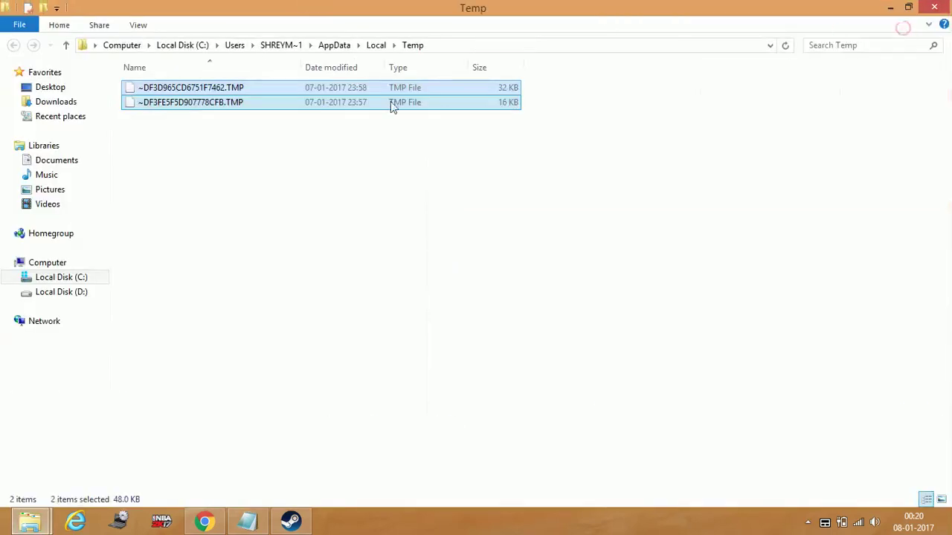
left_click(69, 284)
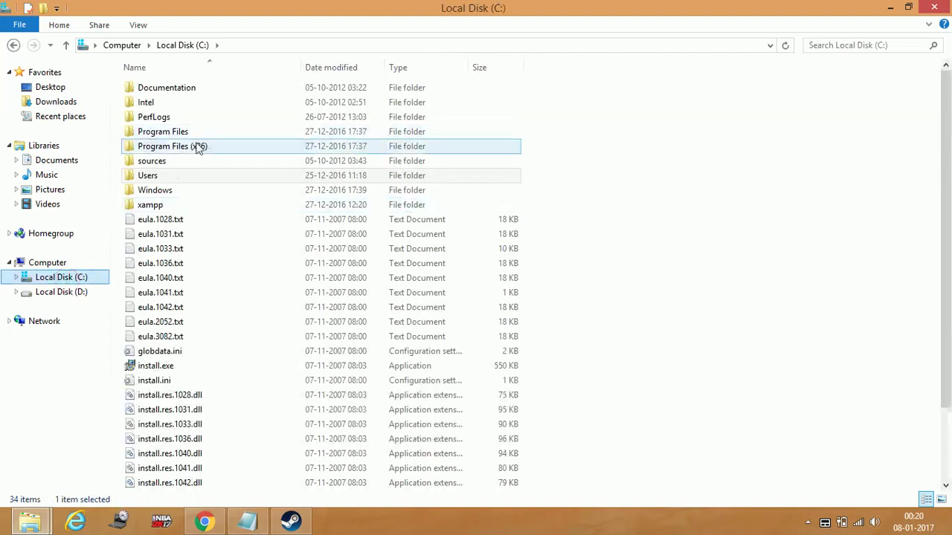
left_click(168, 195)
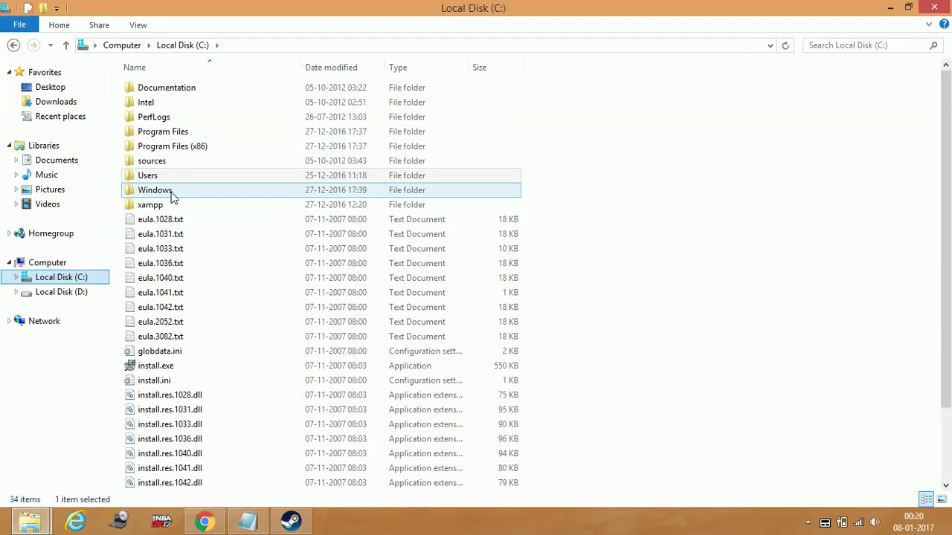
double_click(170, 195)
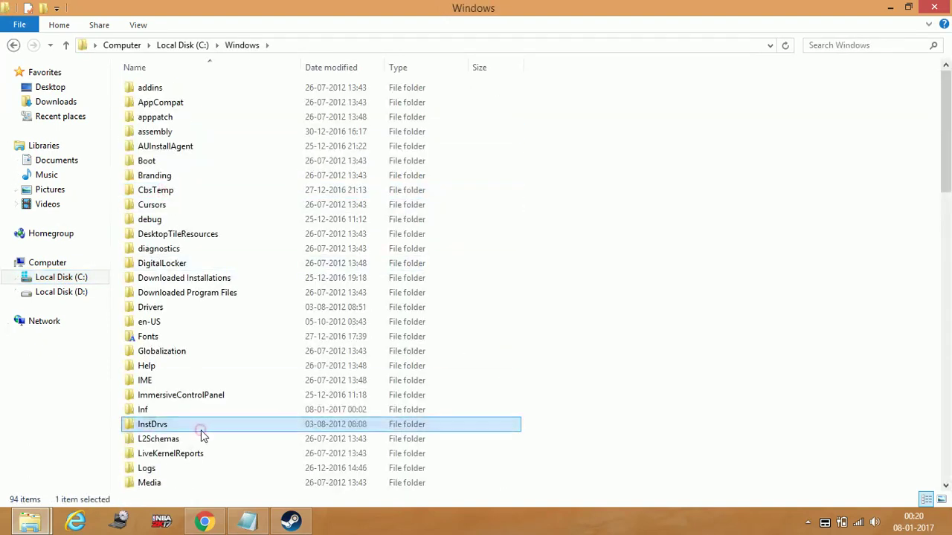
key("s")
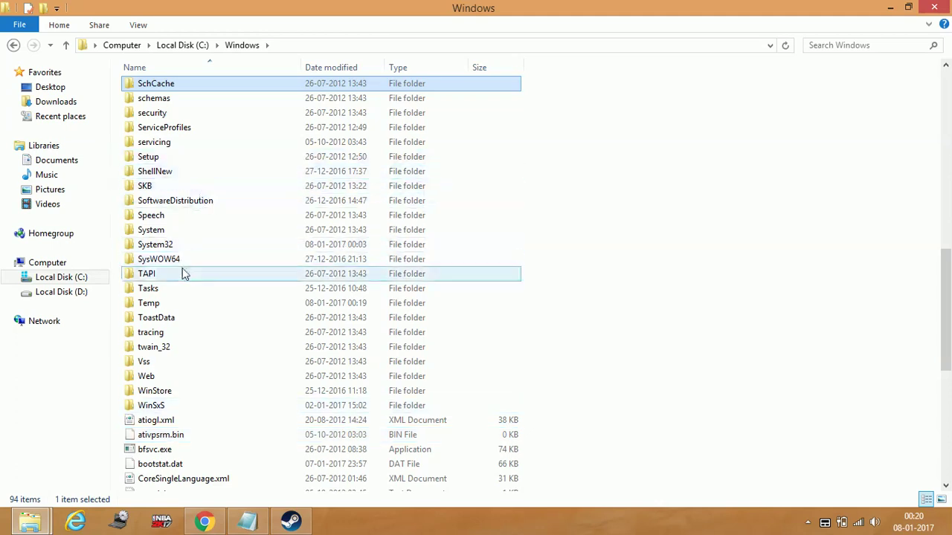
left_click(191, 244)
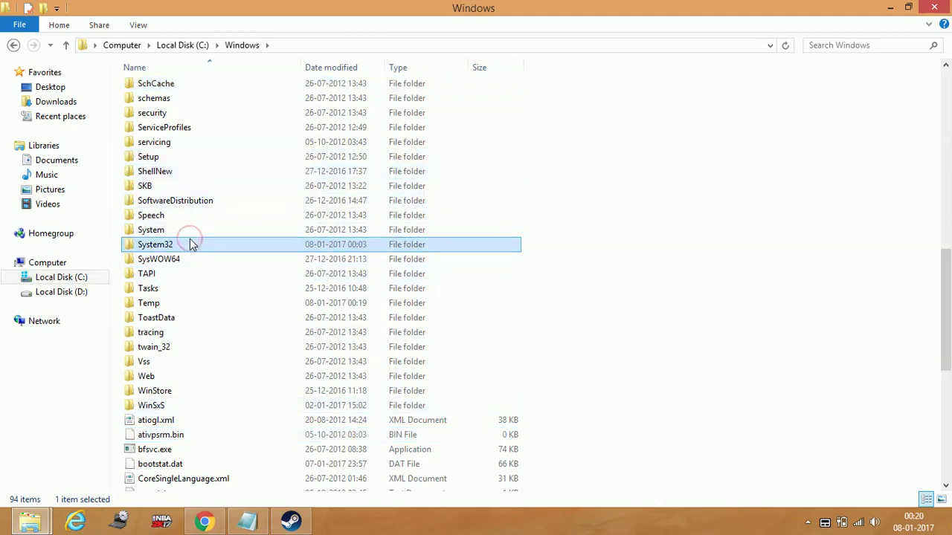
left_click(312, 143)
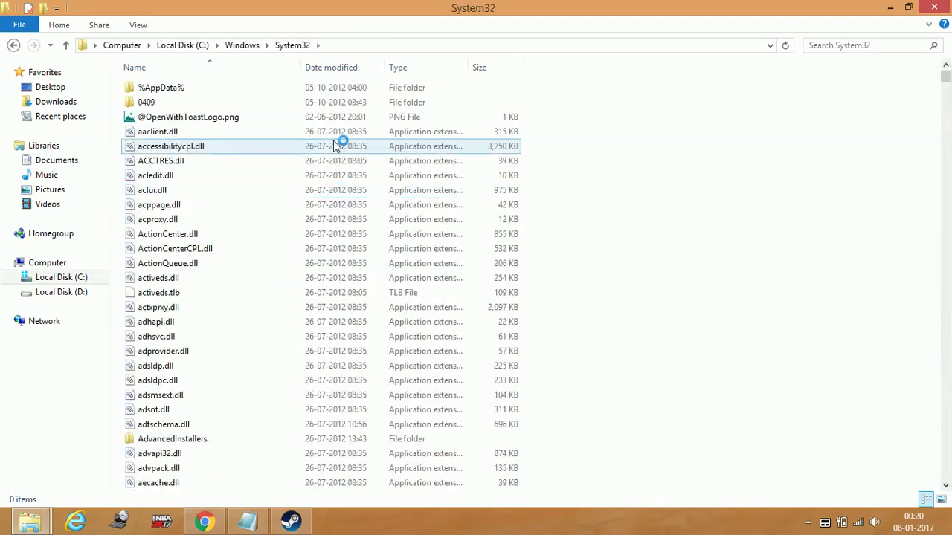
- Look through the System32 folder's files and subfolders for an item starting with "p"
scroll(333, 145, "down", 5)
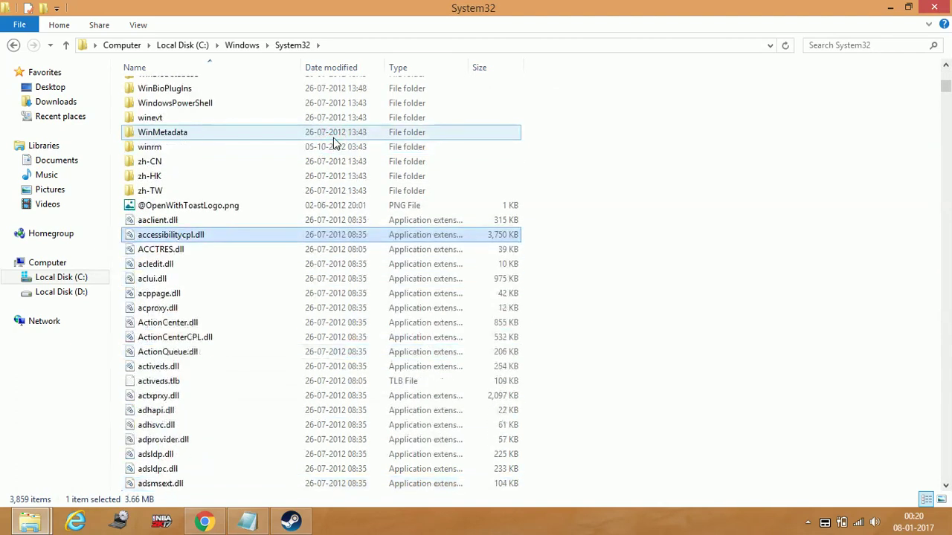
key("p")
key("Down")
key("Down")
key("Down")
key("Down")
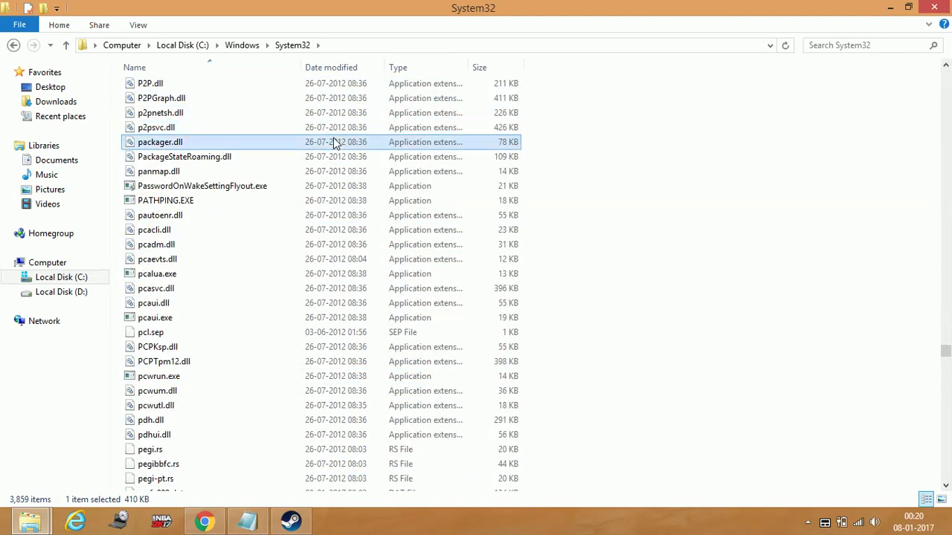
scroll(335, 142, "up", 15)
scroll(335, 143, "up", 20)
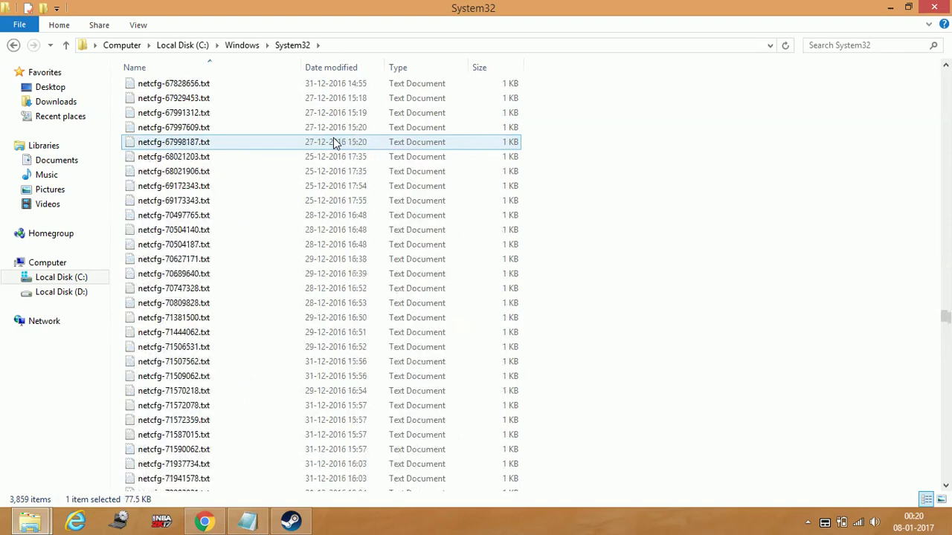
scroll(334, 143, "up", 20)
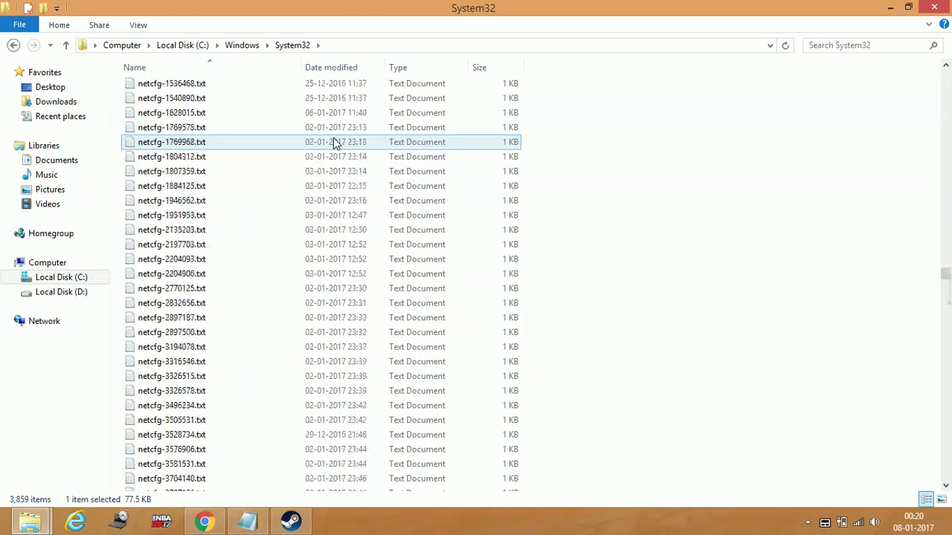
scroll(950, 171, "up", 20)
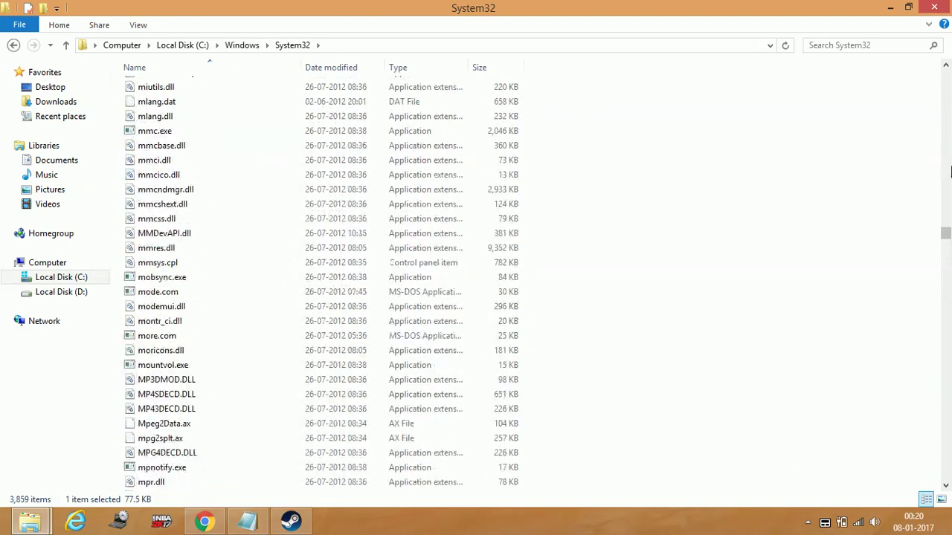
scroll(951, 172, "up", 20)
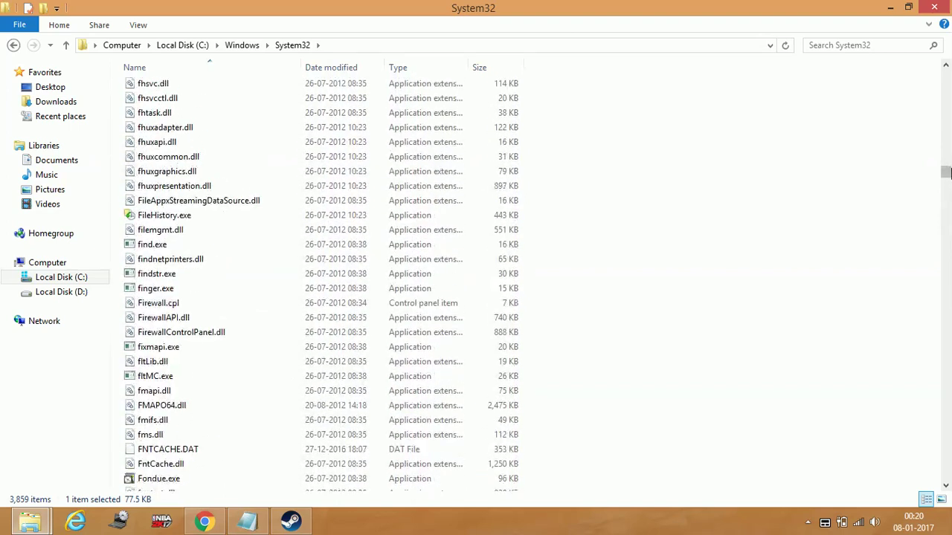
scroll(947, 173, "up", 20)
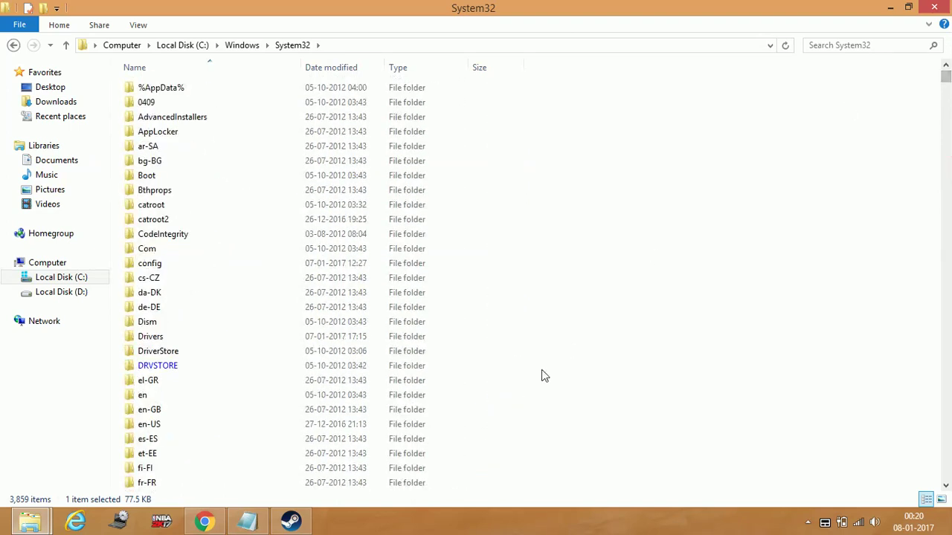
type("pas")
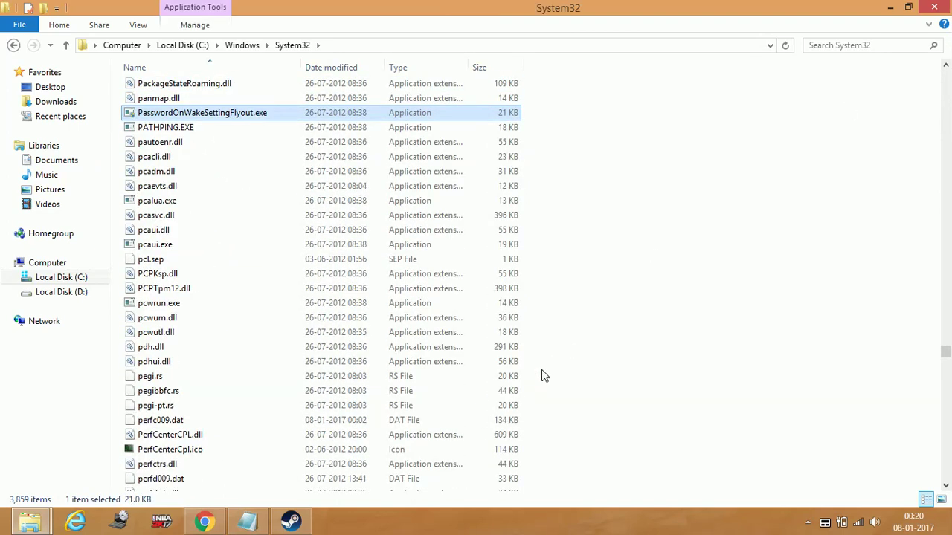
- Go back up to the Windows folder on Local Disk (C:) and look through its subfolders
key("BackSpace")
key("Down")
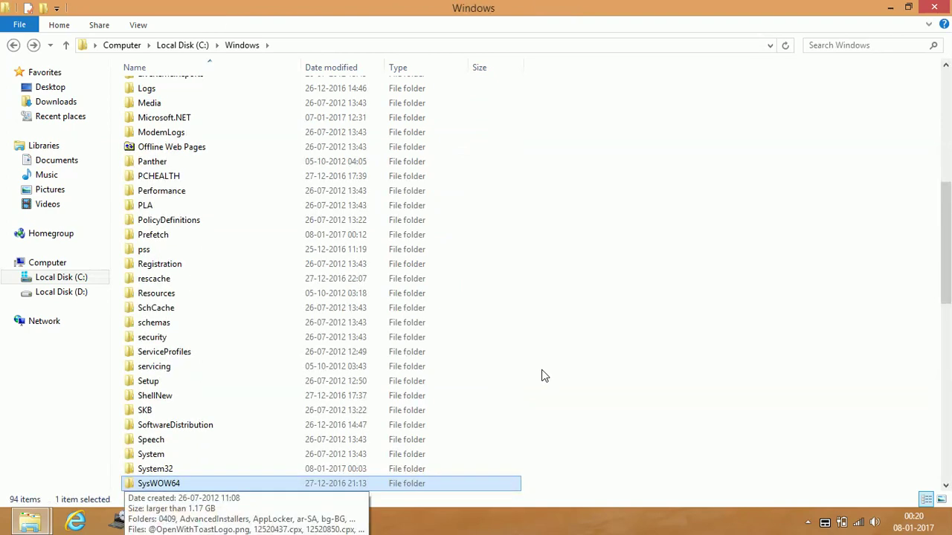
scroll(541, 368, "down", 2)
scroll(541, 368, "up", 8)
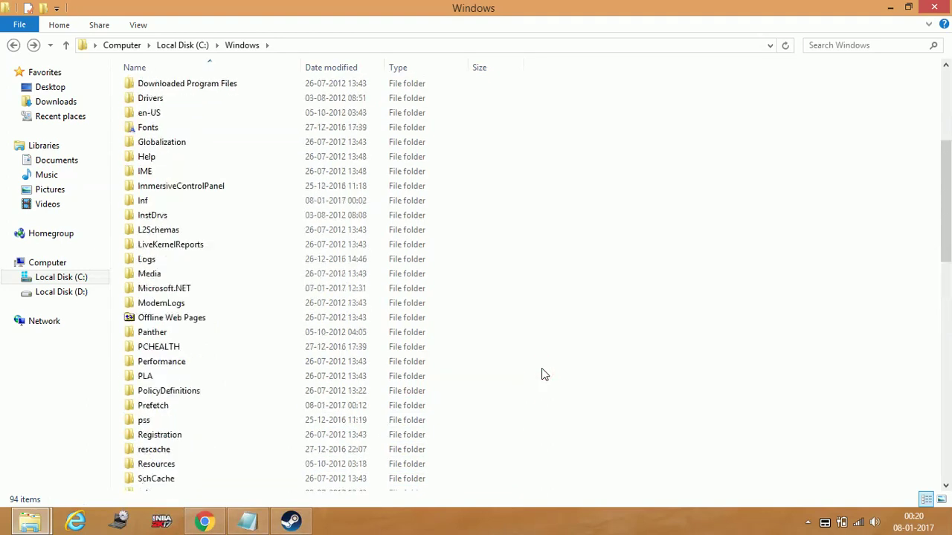
type("dr")
left_click(316, 154)
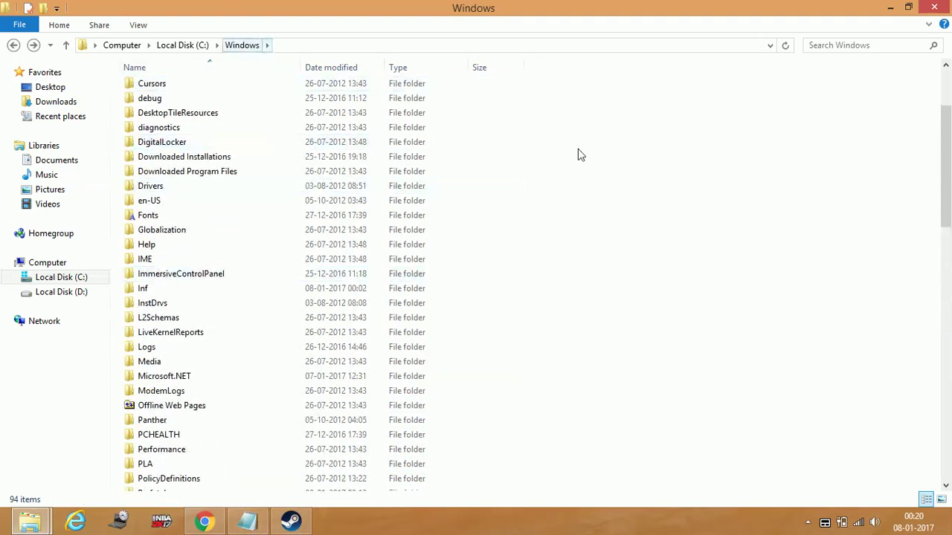
- Find and open the Prefetch folder inside Windows, granting permanent access to it
type("pfpc")
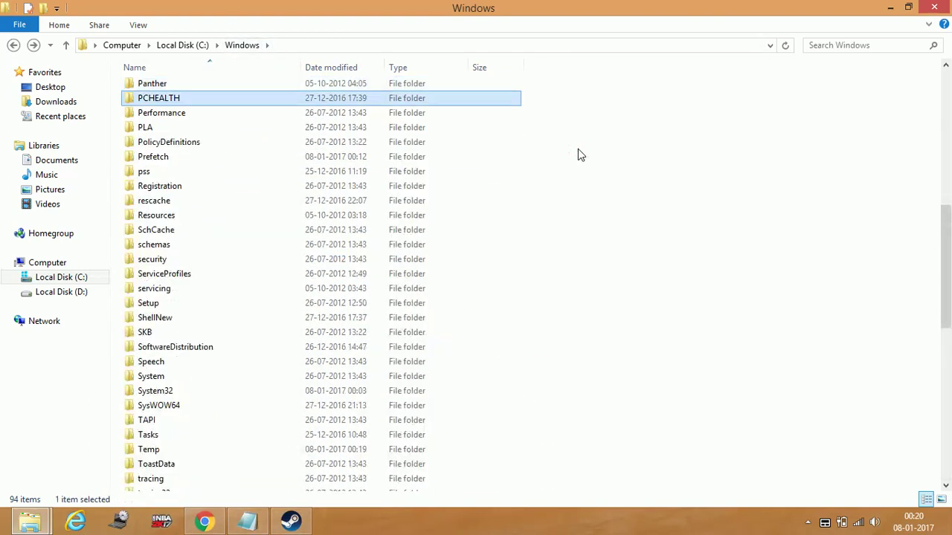
key("Up")
key("Down")
key("Down")
key("Down")
key("Down")
key("Down")
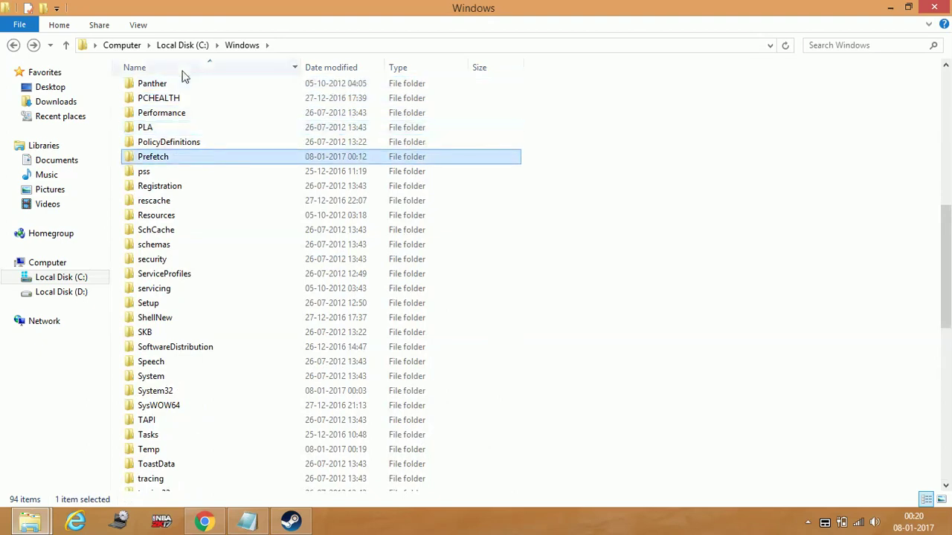
double_click(146, 160)
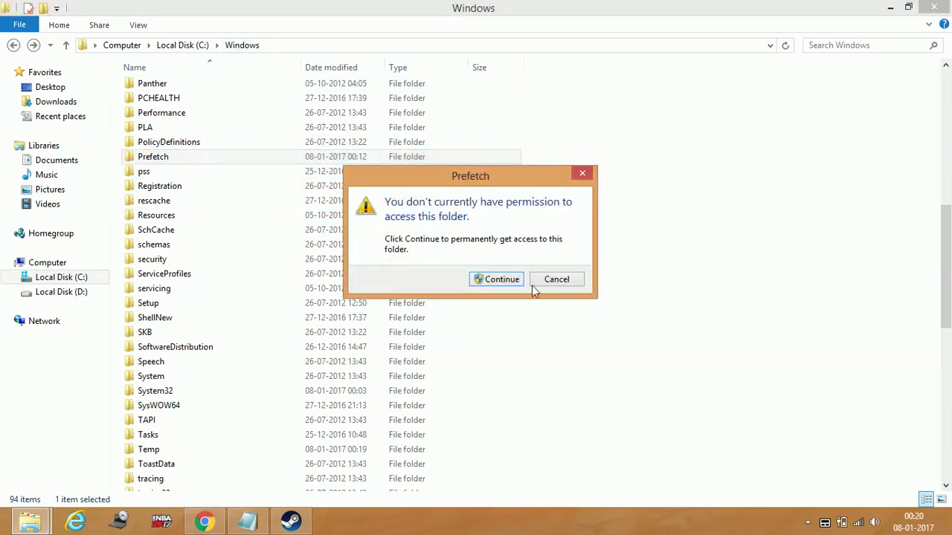
left_click(496, 281)
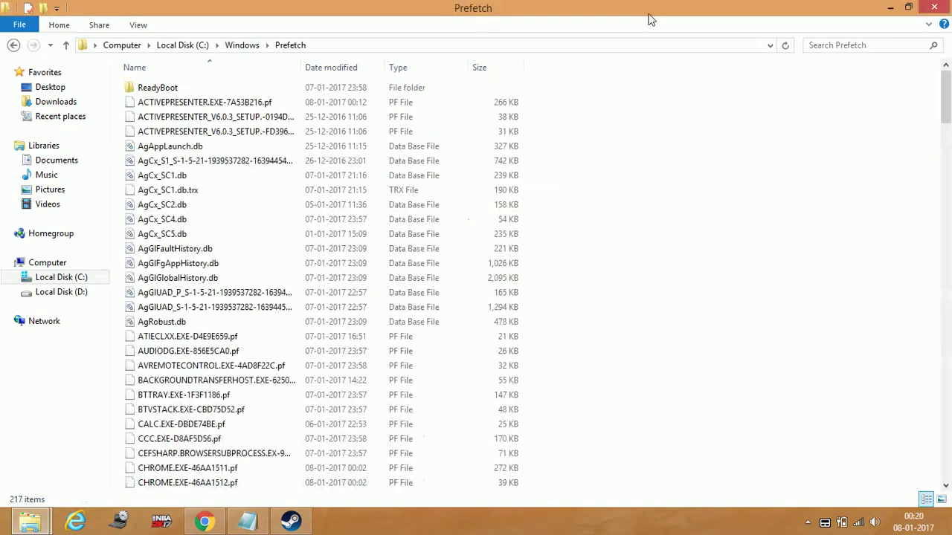
- Permanently delete everything in the Prefetch folder and minimize its window
key("ctrl+a")
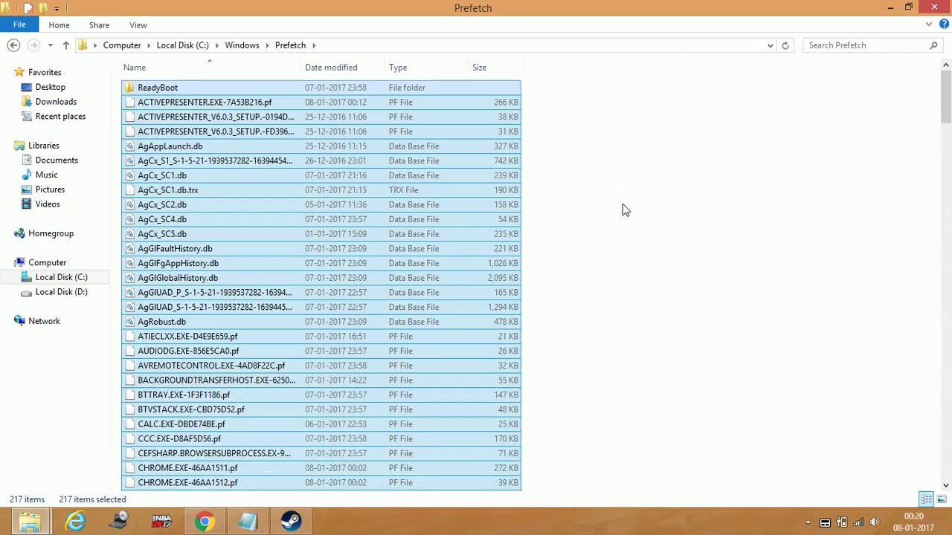
key("shift+Delete")
key("Return")
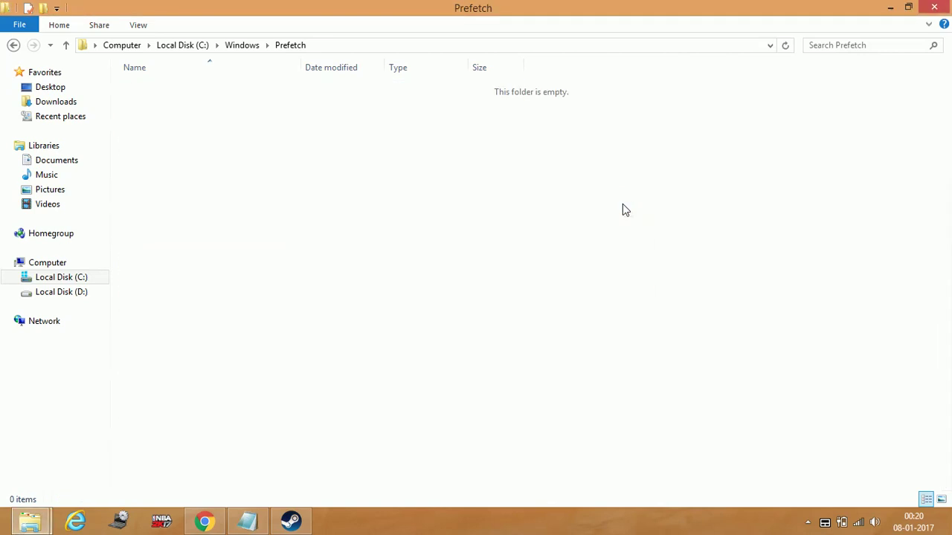
left_click(885, 15)
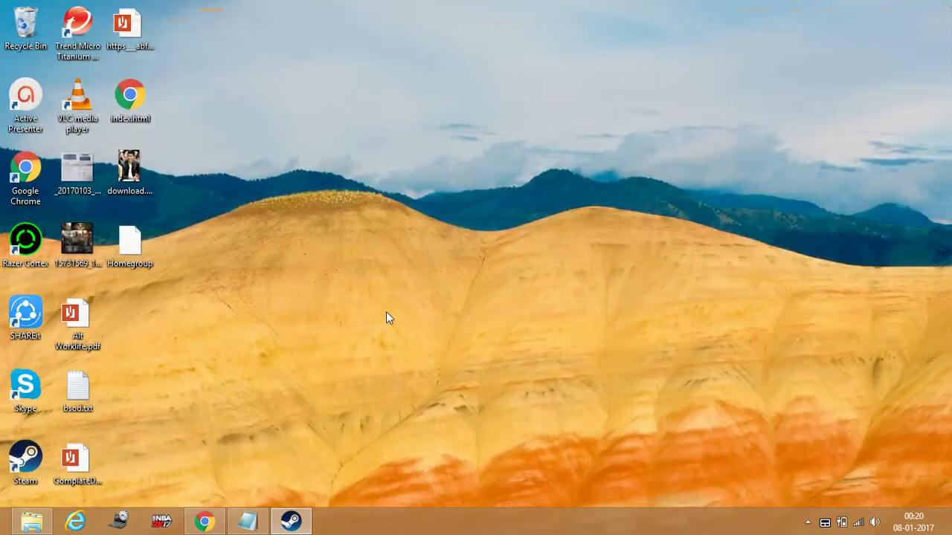
- Switch to the lagging-fix notes in Notepad and highlight the line "5) Update Your Drivers."
left_click(291, 520)
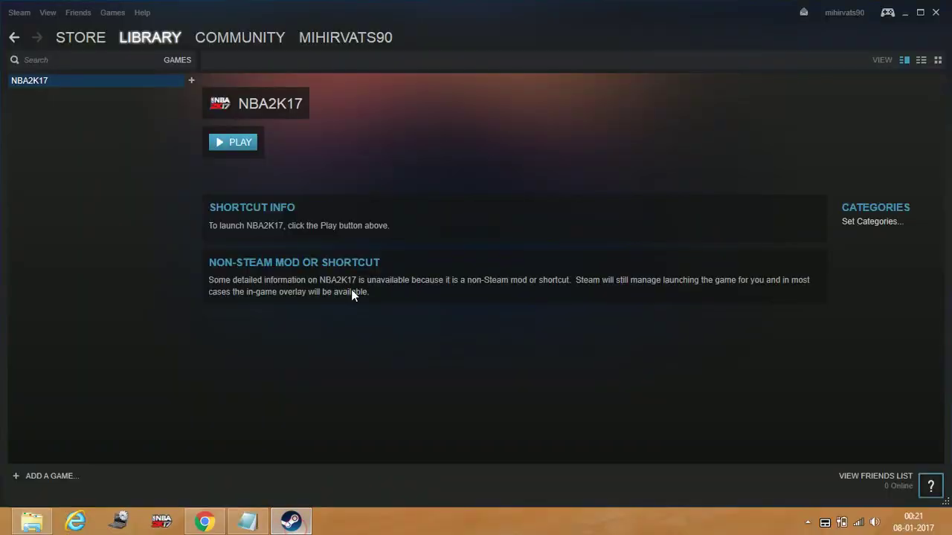
left_click(908, 15)
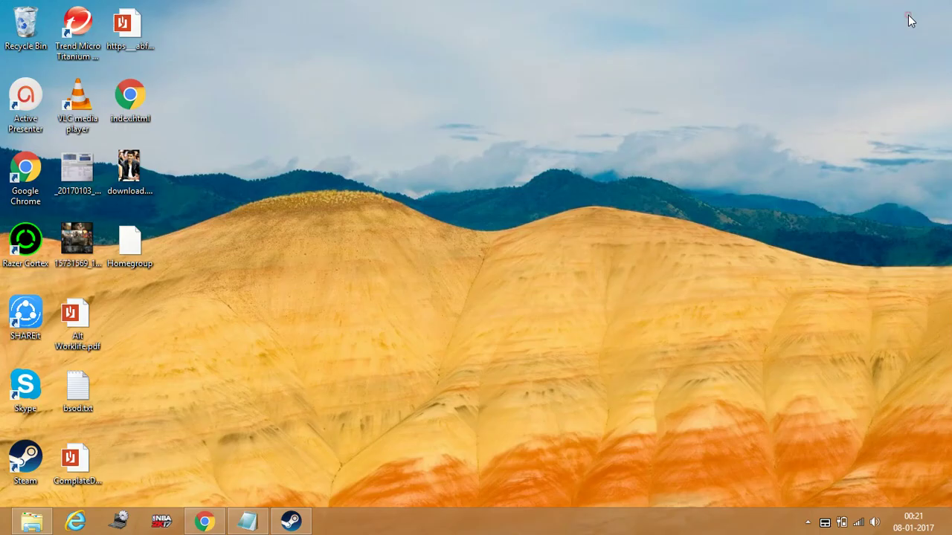
left_click(248, 521)
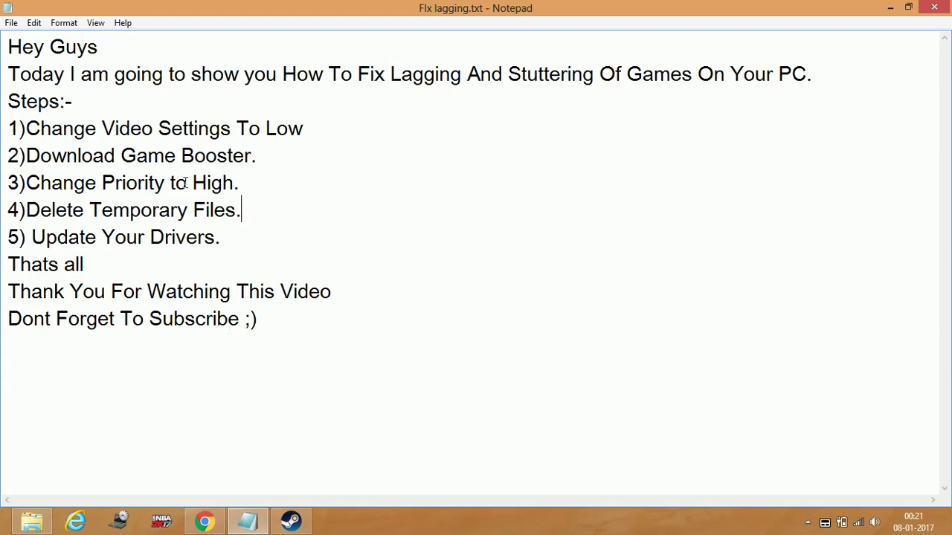
left_click_drag(6, 236, 245, 243)
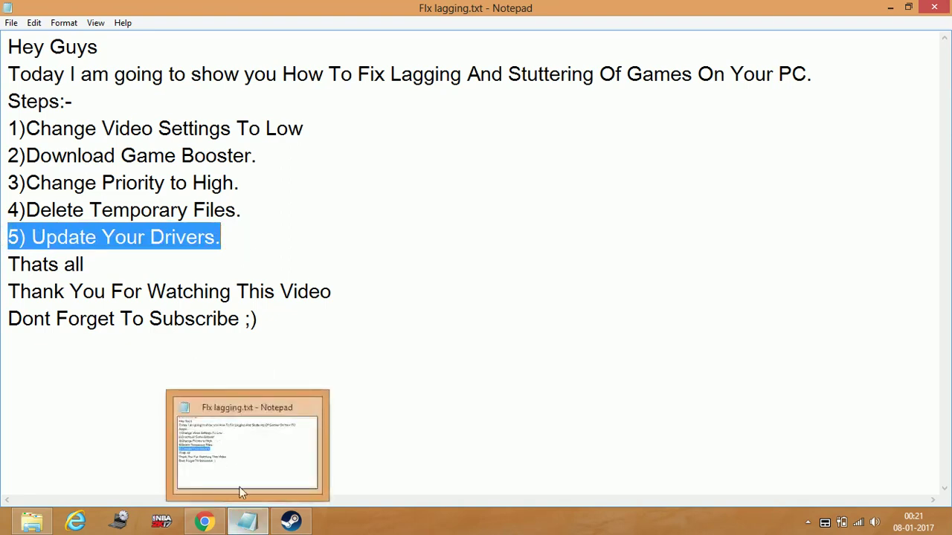
- Switch to Chrome, review the Google results for "update amd drivers" and bring up the AMD Driver Autodetect page
mouse_move(206, 523)
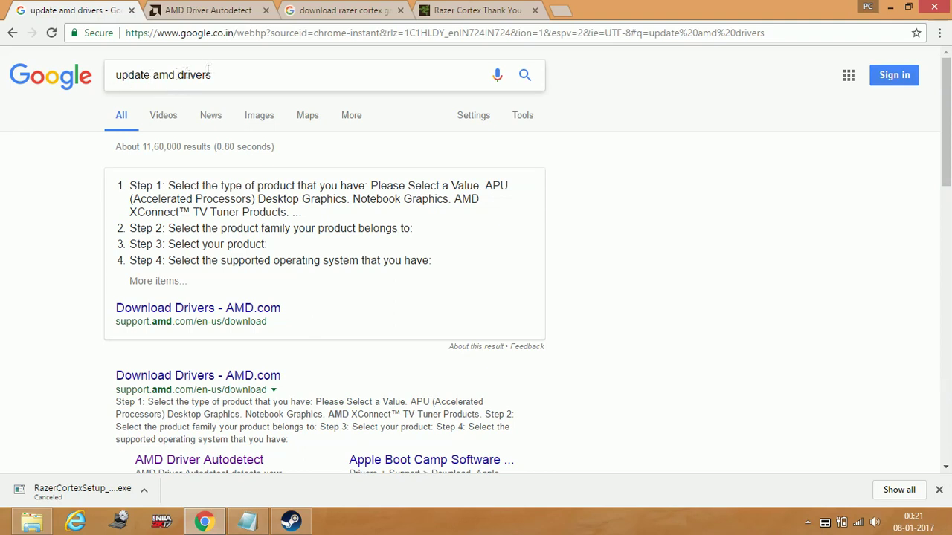
scroll(62, 275, "down", 2)
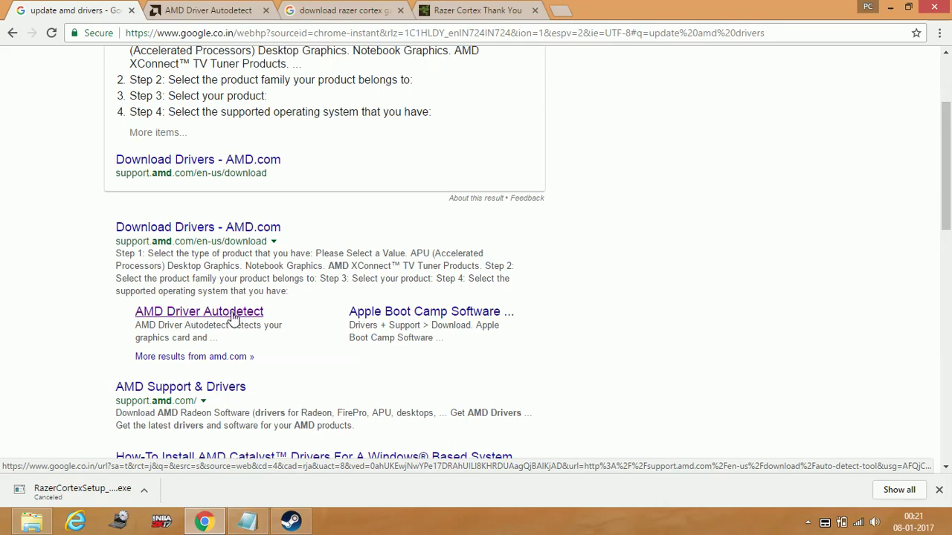
left_click(212, 9)
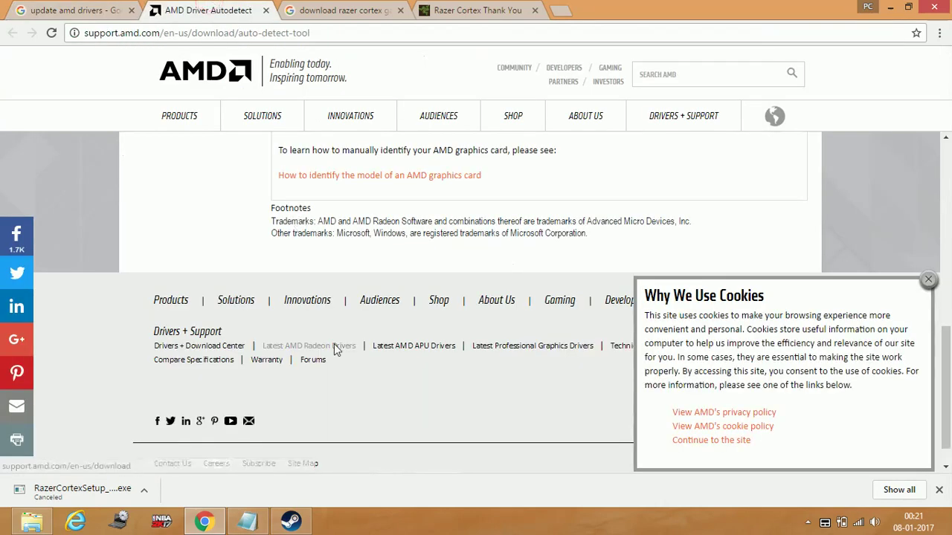
- Locate the AMD Driver Autodetect download on the AMD page and dismiss the cookie notice
scroll(336, 350, "up", 3)
scroll(336, 350, "up", 4)
scroll(336, 350, "down", 3)
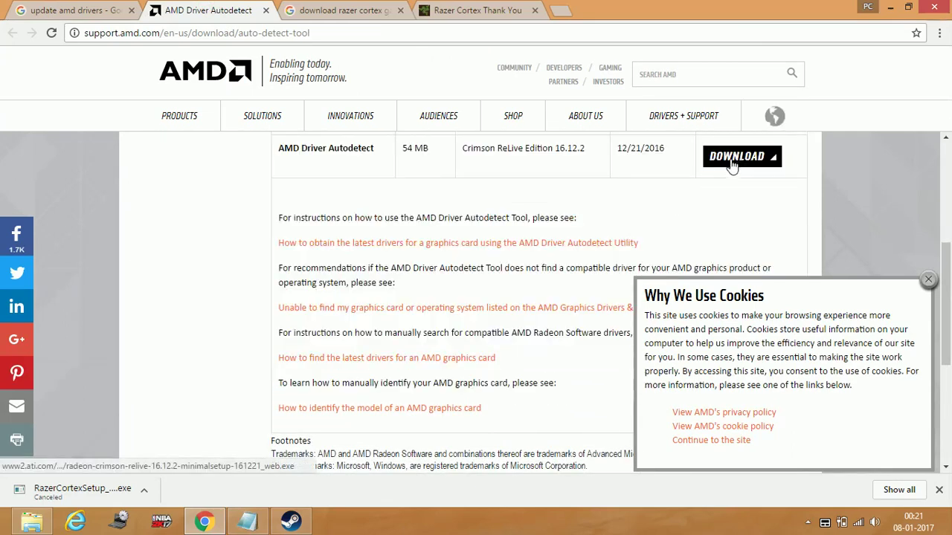
scroll(734, 164, "up", 4)
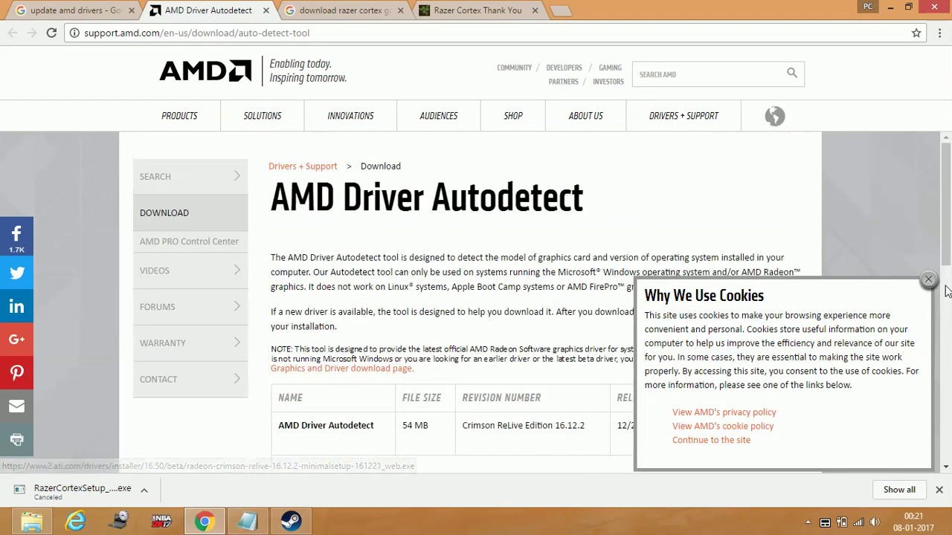
left_click(928, 280)
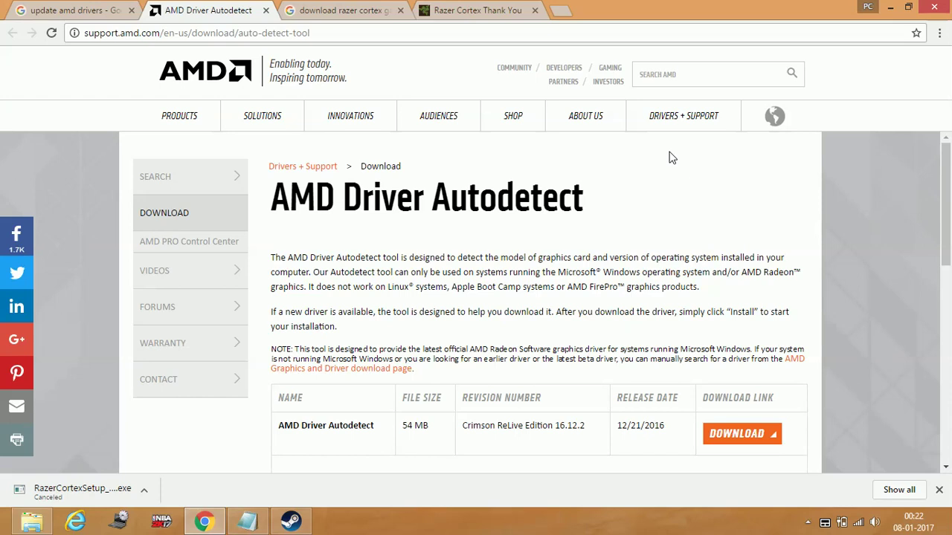
- Minimize Chrome and the Notepad notes, and open the detailed process list in Task Manager
left_click(890, 7)
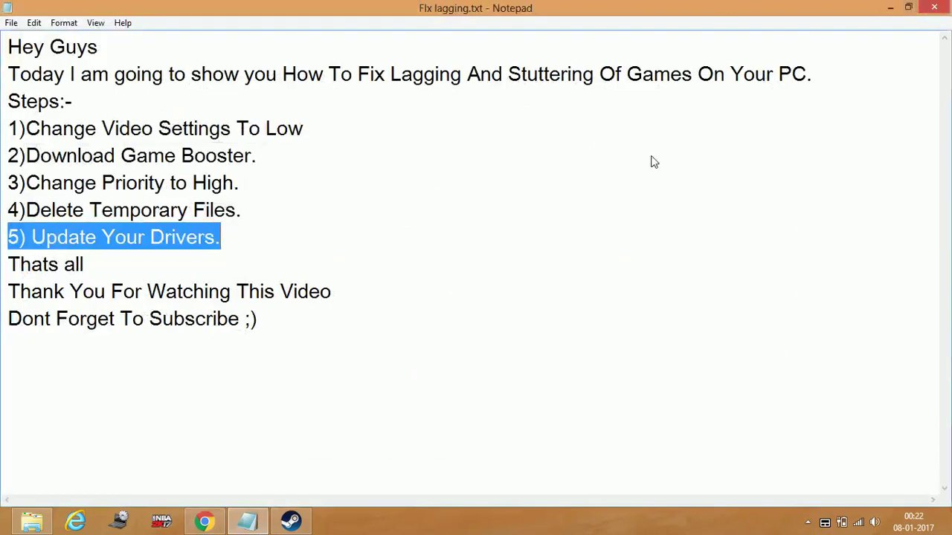
left_click(890, 7)
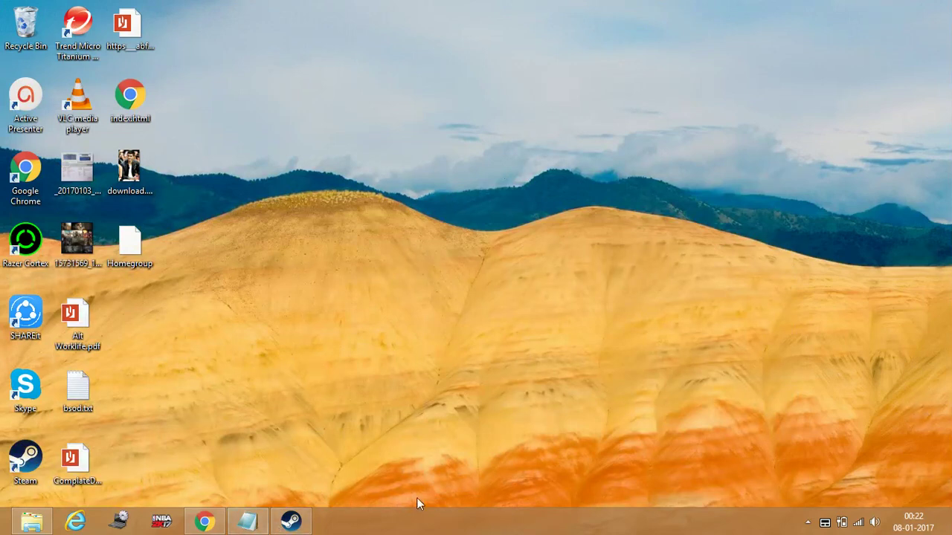
left_click(417, 524)
right_click(440, 524)
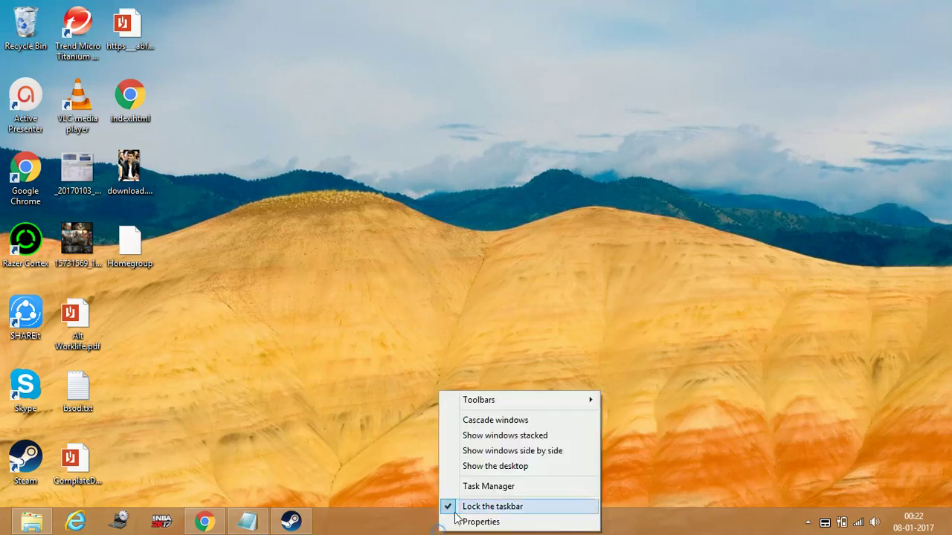
left_click(484, 486)
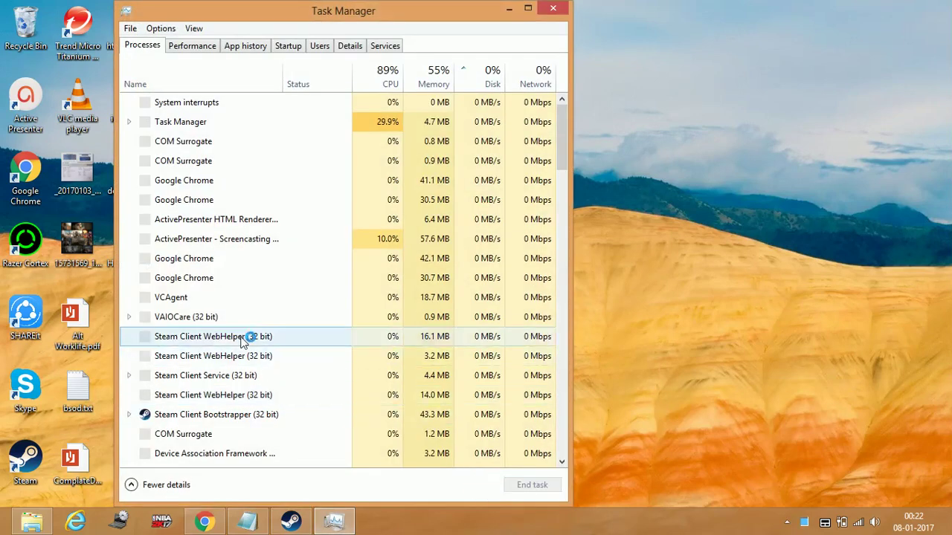
left_click(339, 43)
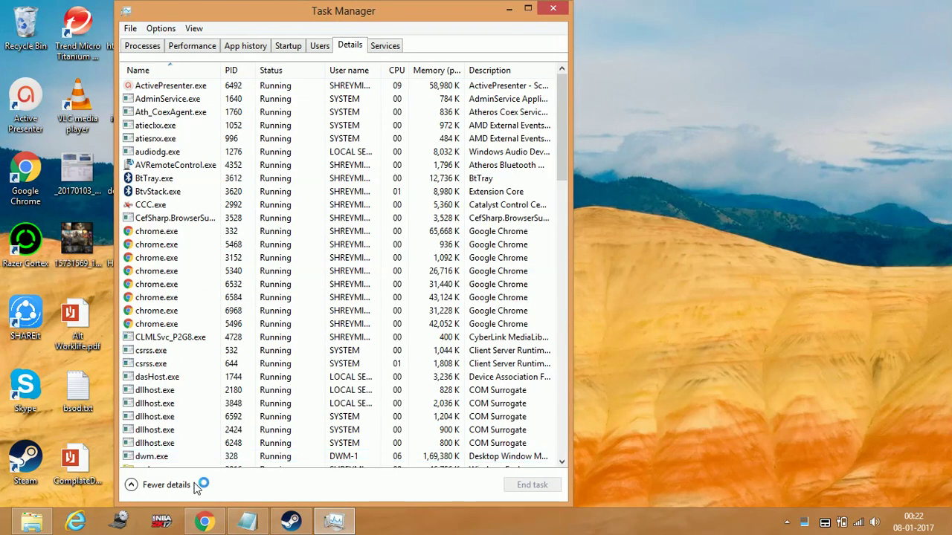
- Check the hidden notification icons and acknowledge the steamworks fix notice so NBA 2K17 can launch
left_click(284, 165)
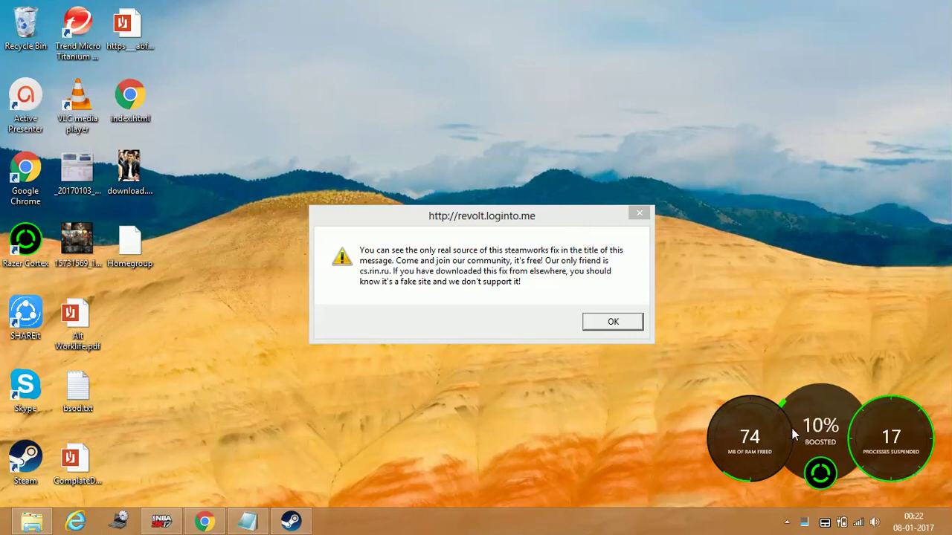
left_click(808, 523)
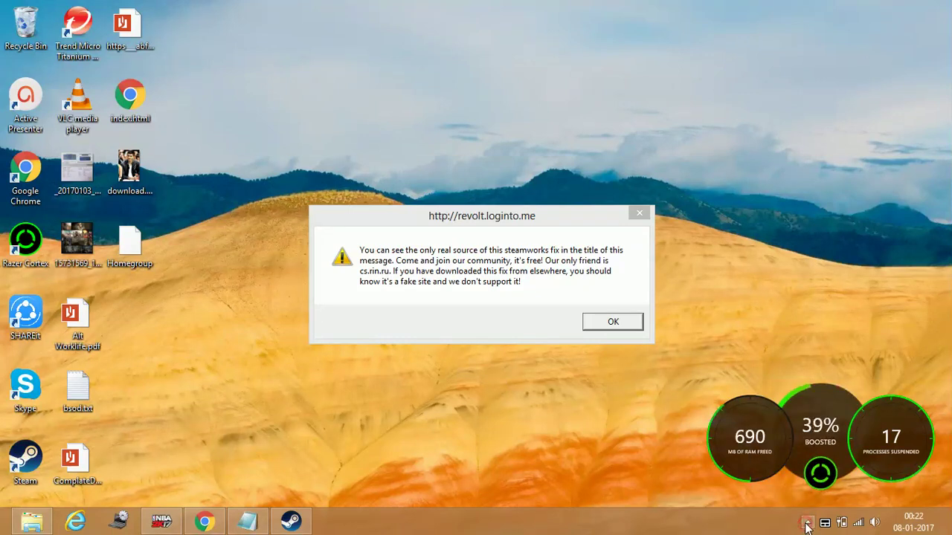
left_click(807, 524)
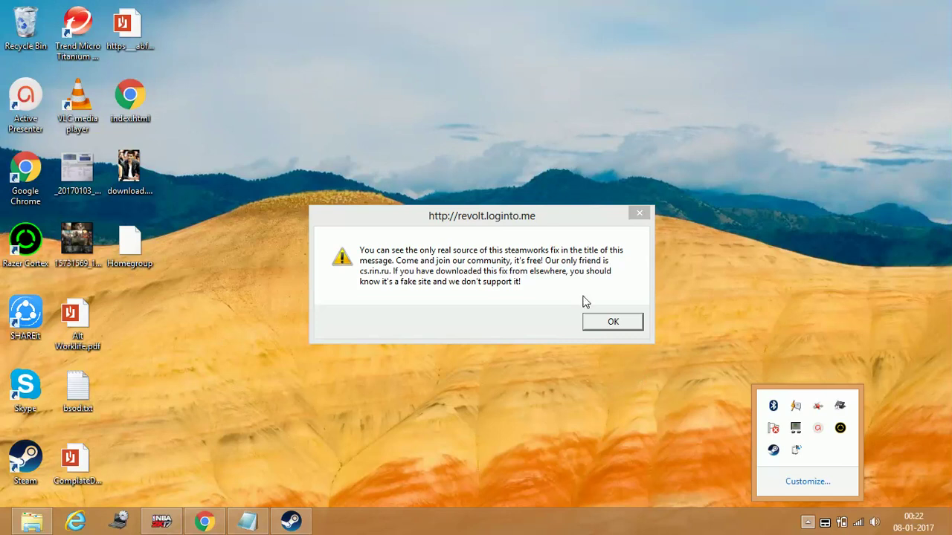
left_click(529, 283)
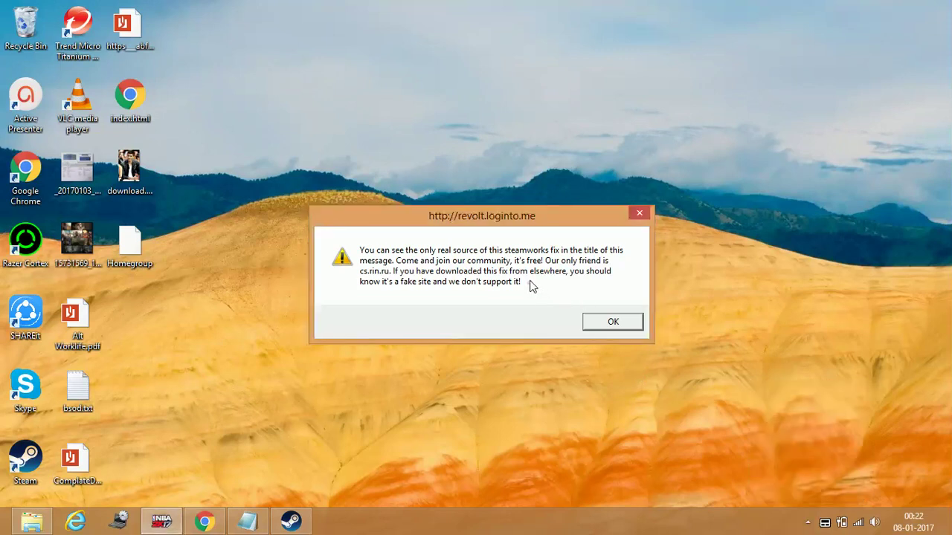
left_click(599, 325)
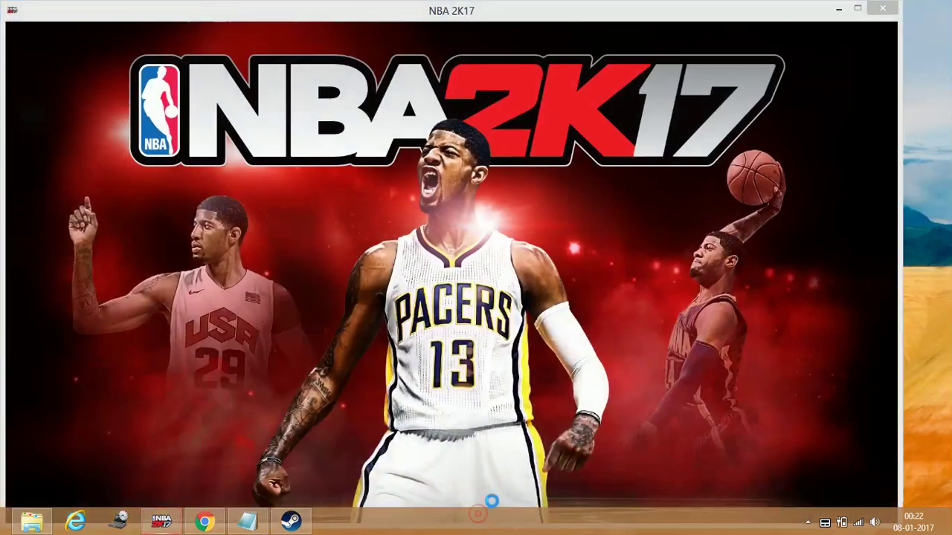
- Open Task Manager over the game, expand it to the full process list and select NBA2K17.exe
right_click(488, 528)
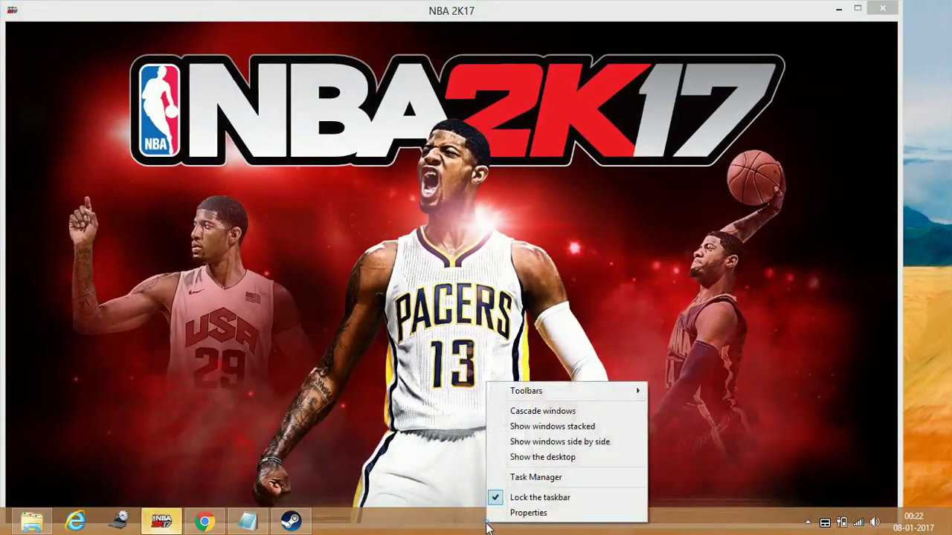
left_click(534, 477)
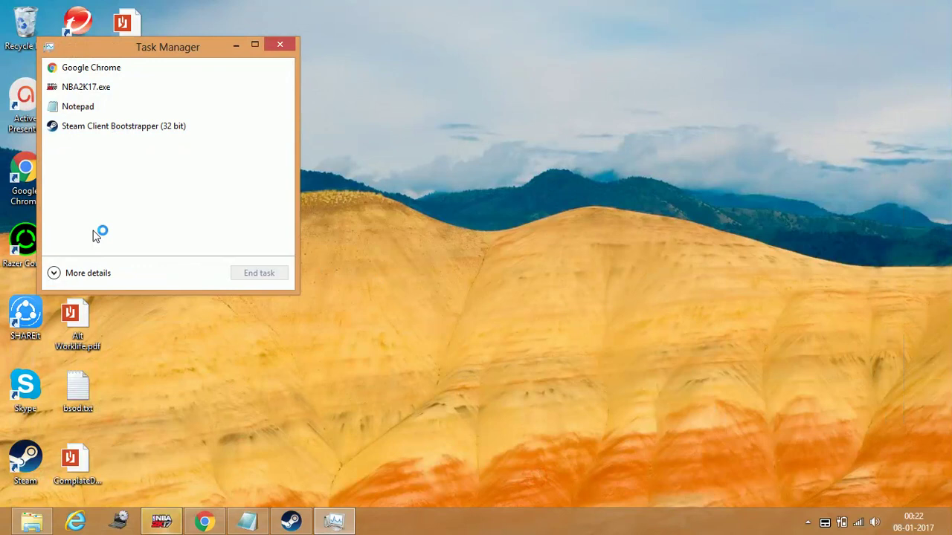
left_click(76, 275)
left_click(241, 186)
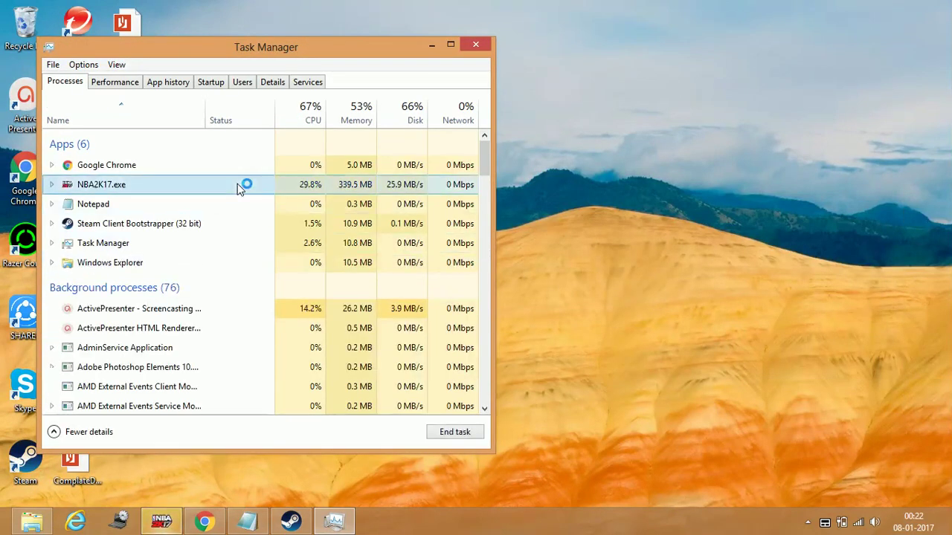
- End the Windows Explorer task in the Apps group of the process list
key("Down")
key("Down")
key("Down")
key("Down")
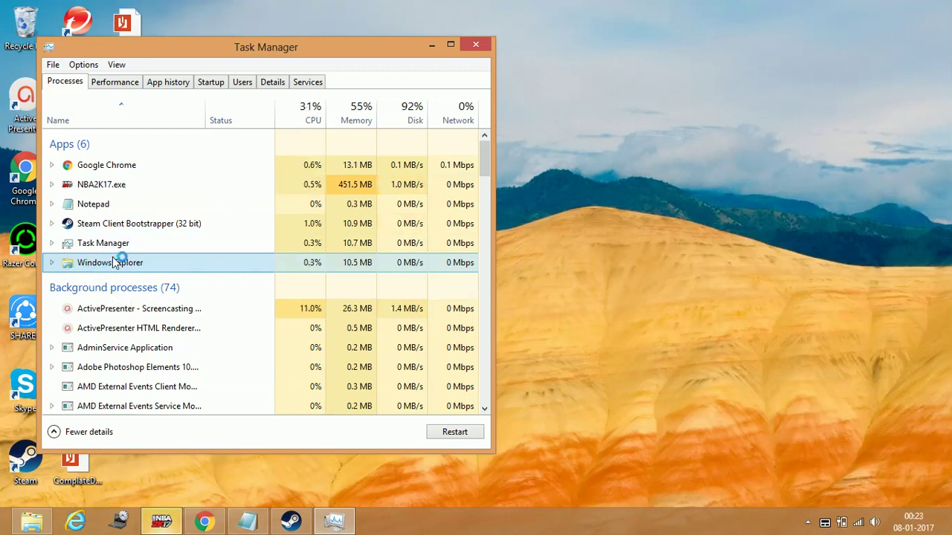
right_click(114, 262)
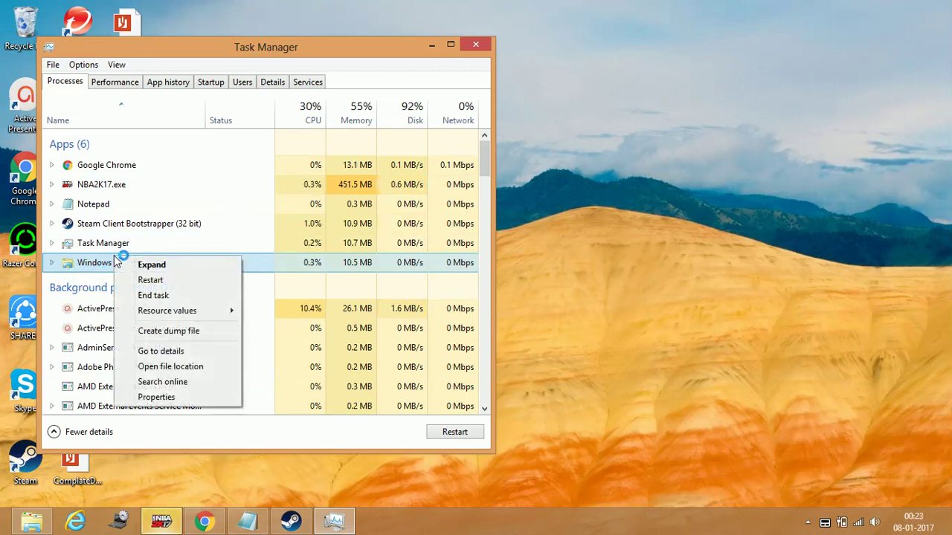
left_click(147, 296)
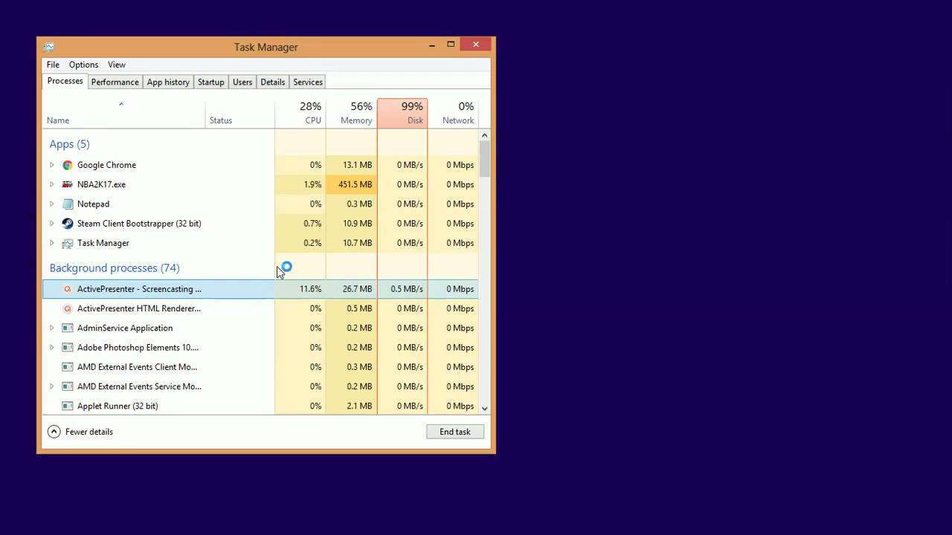
- Try to switch from Task Manager to the running NBA 2K17 window
key("alt+Tab")
key("alt+Tab")
key("alt+Tab")
key("alt+Tab")
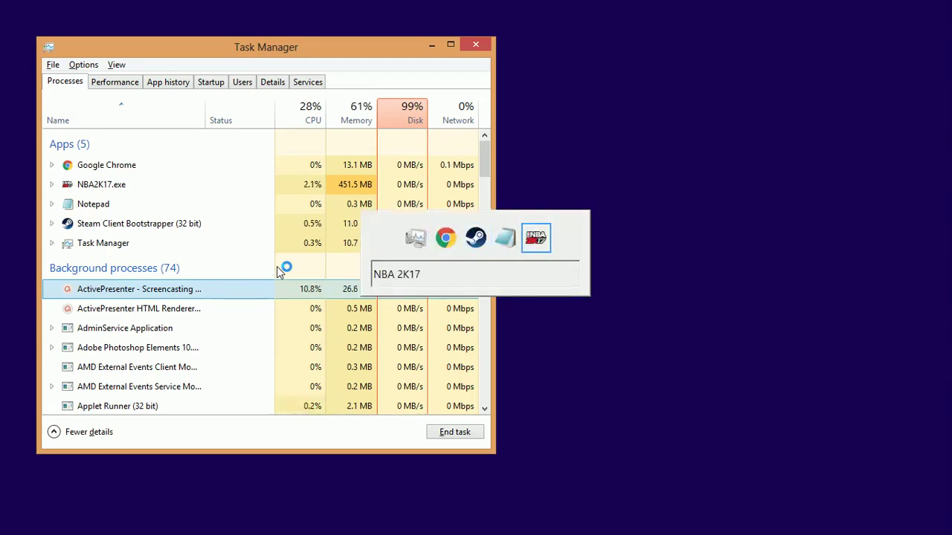
key("alt+Tab")
key("alt+Tab")
key("alt+Tab")
key("alt+Tab")
key("alt+Tab")
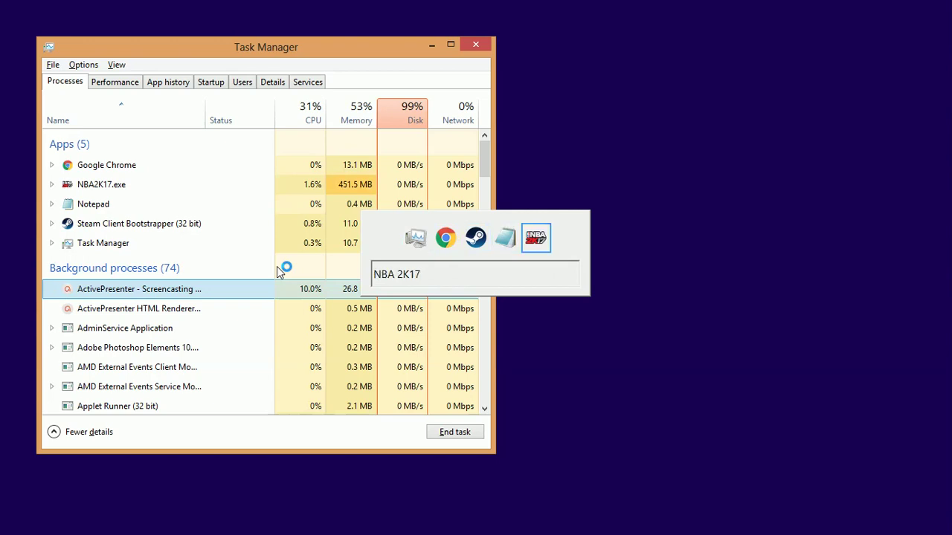
key("alt+Tab")
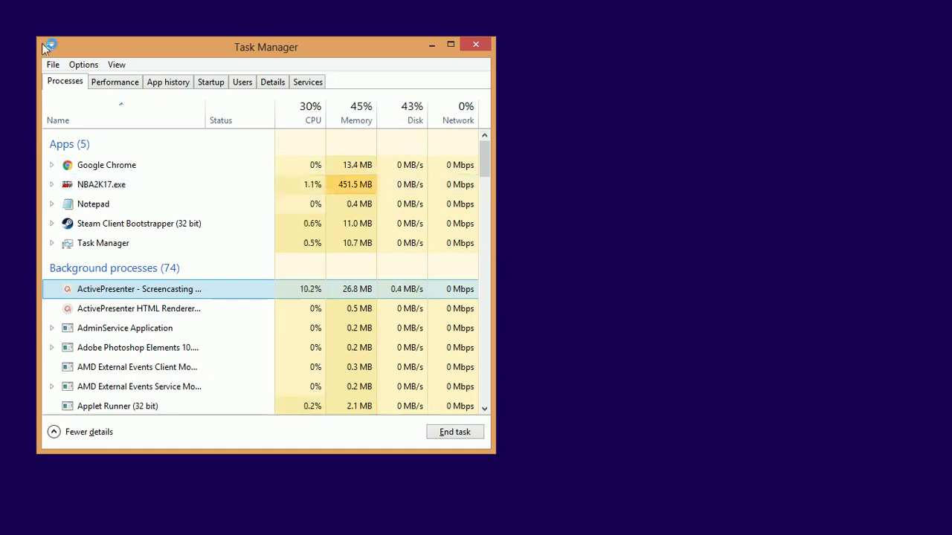
- Run a new task named explorer from Task Manager to restart the Windows desktop and taskbar
left_click(55, 66)
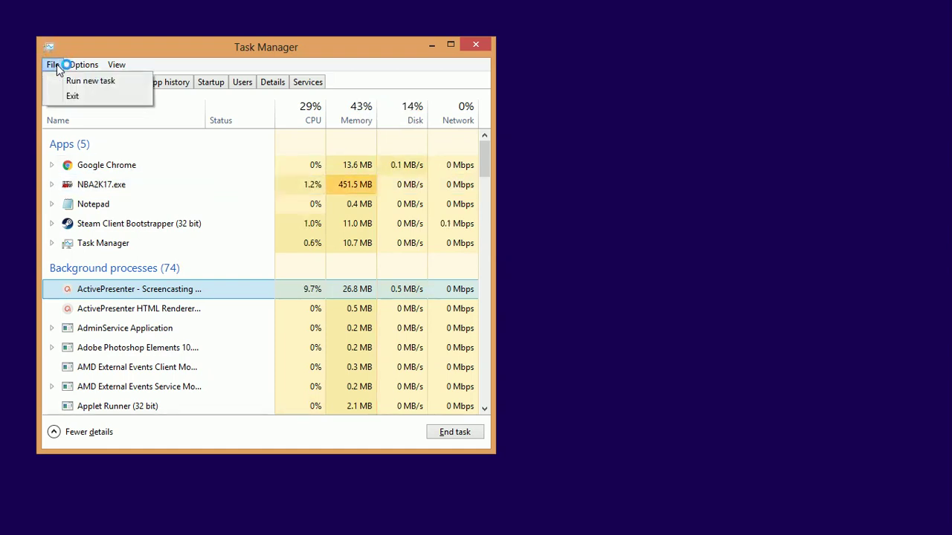
left_click(66, 81)
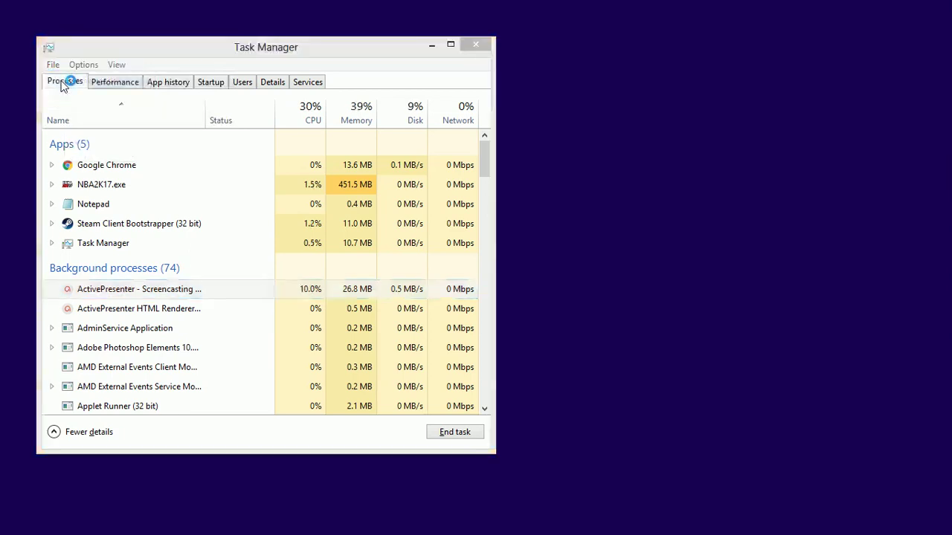
type("e")
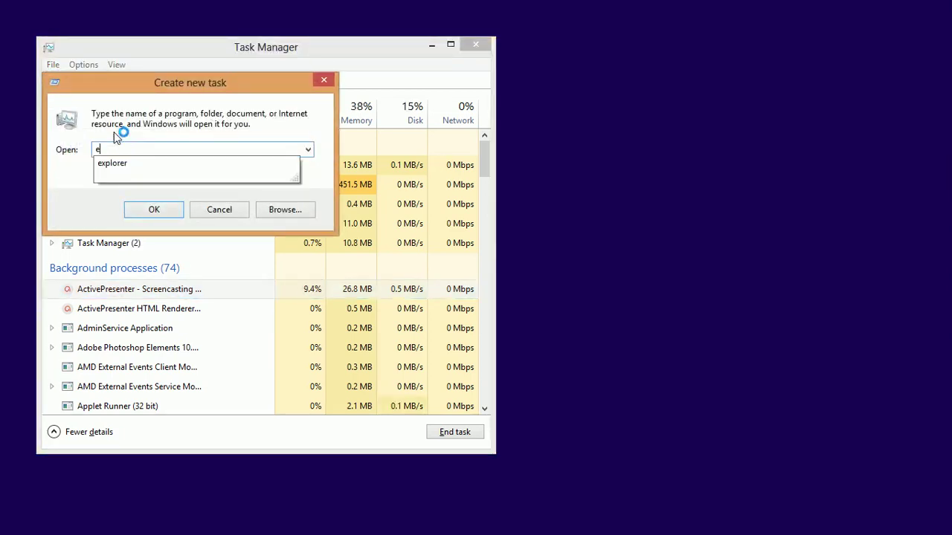
type("xplo")
key("Down")
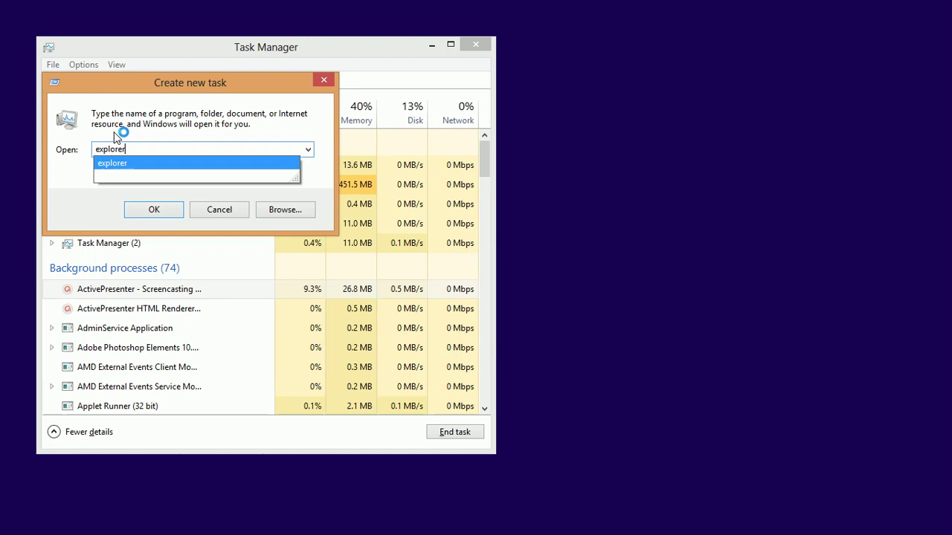
key("Return")
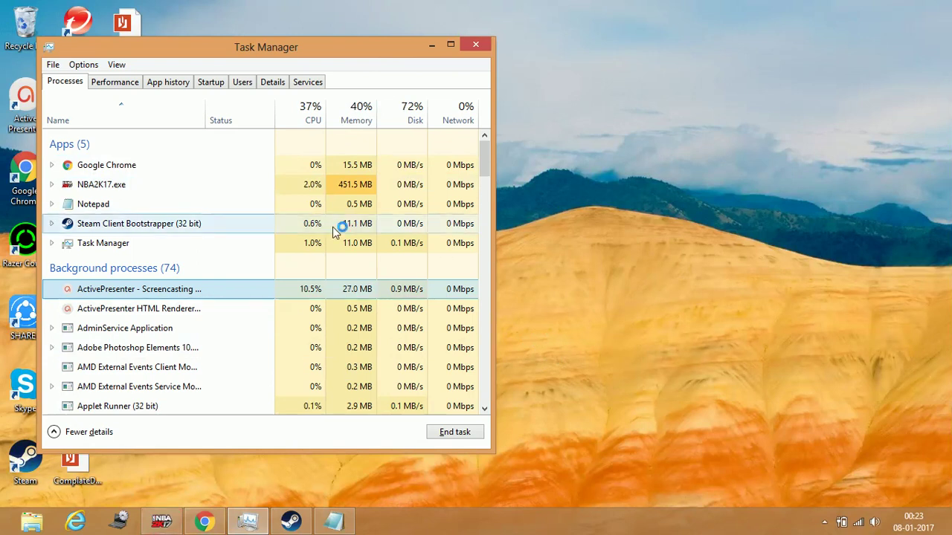
- End the NBA2K17.exe task and close Task Manager
left_click(167, 182)
key("Delete")
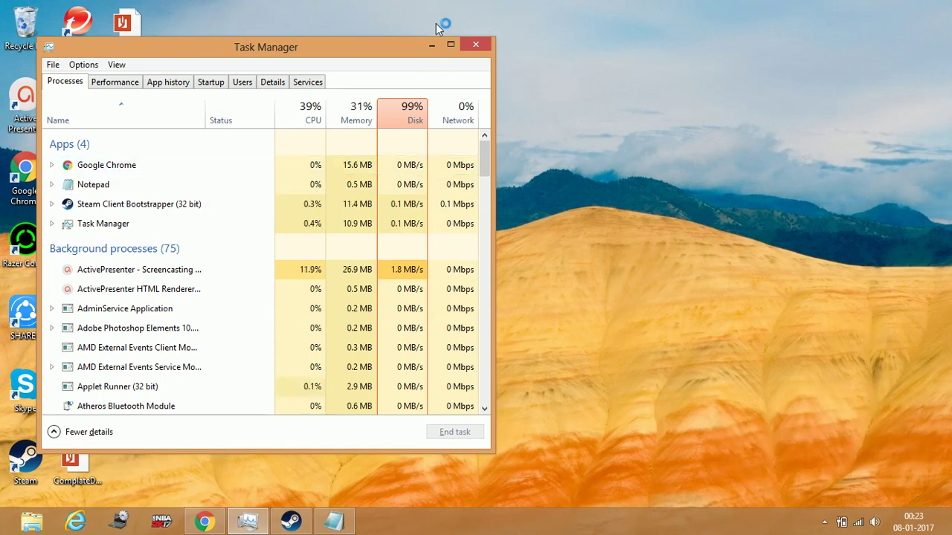
left_click(476, 43)
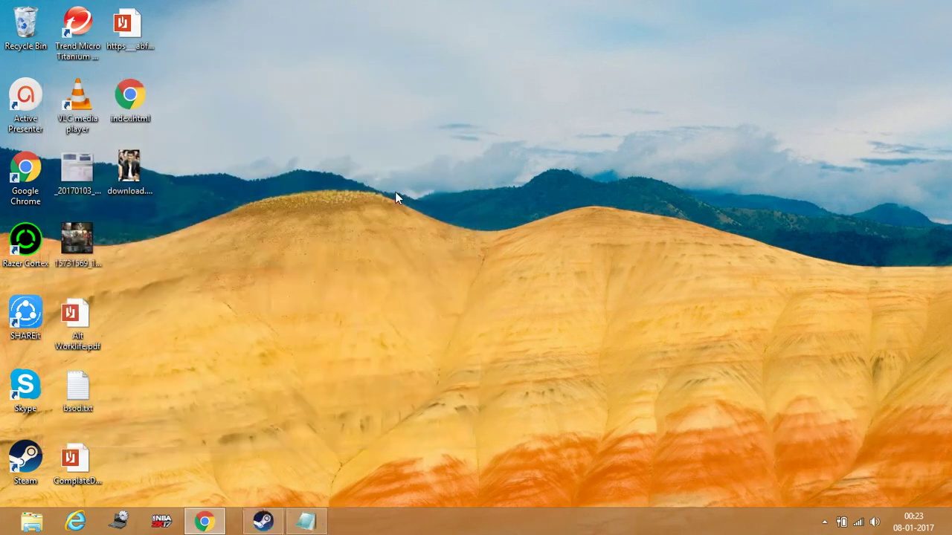
- Bring up the lagging-fix notes in Notepad and clear the highlight on the driver update line
left_click(290, 521)
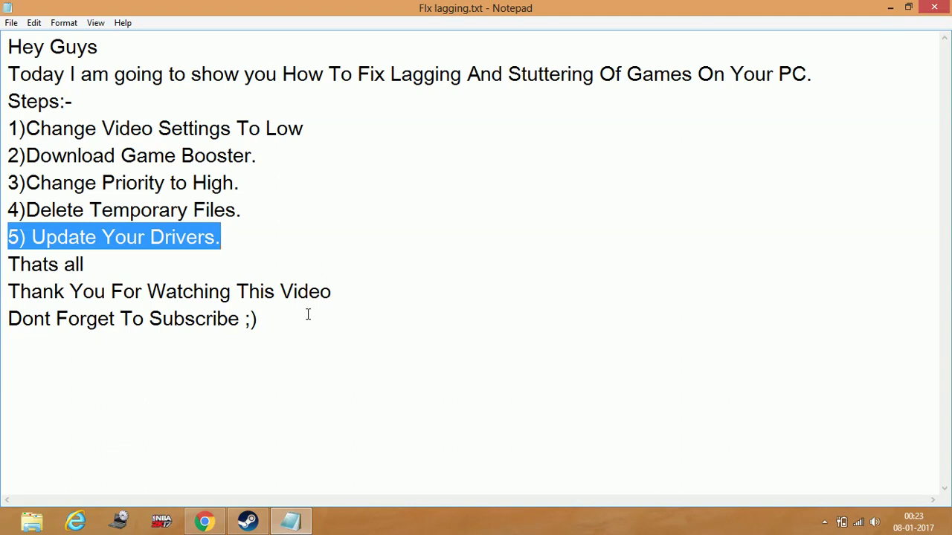
left_click(466, 235)
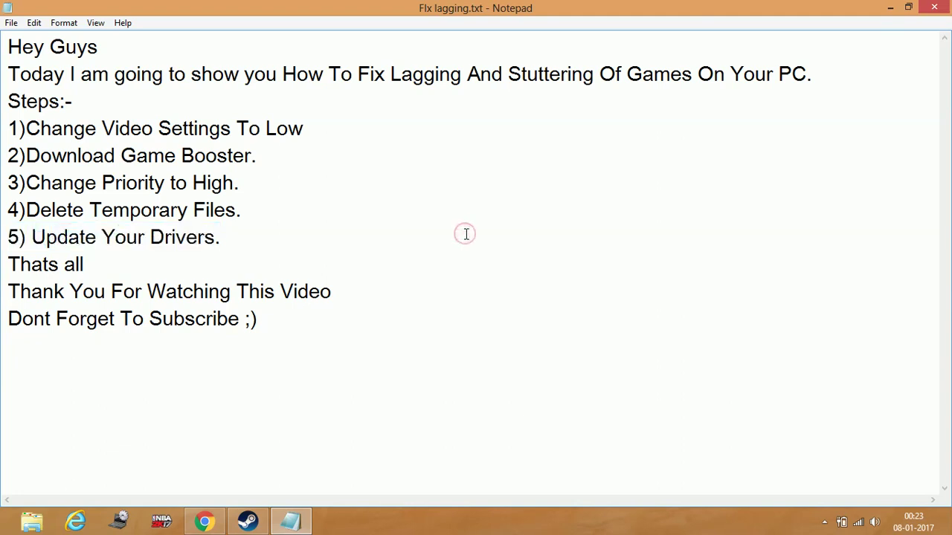